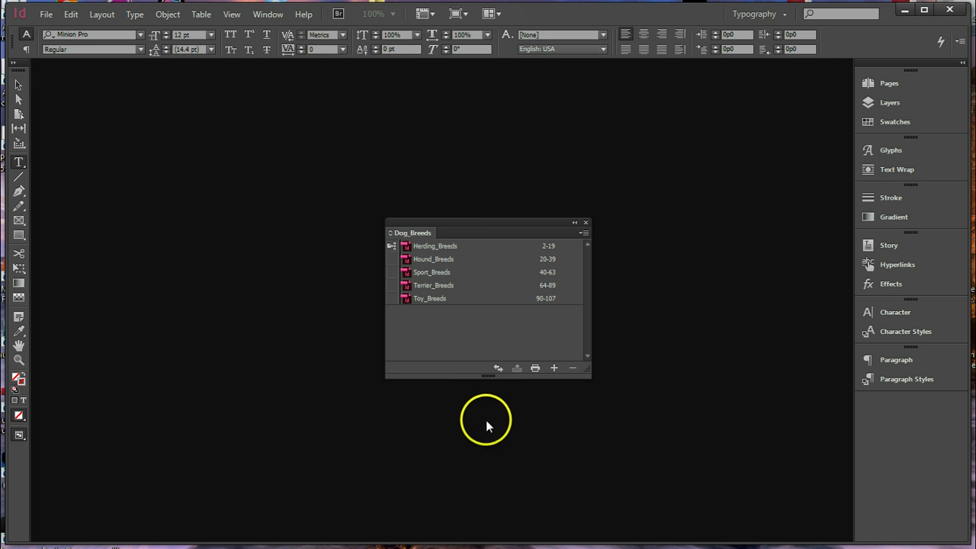
Open the Toy_Breeds document from the Dog_Breeds book without updating its modified links.
double_click(441, 299)
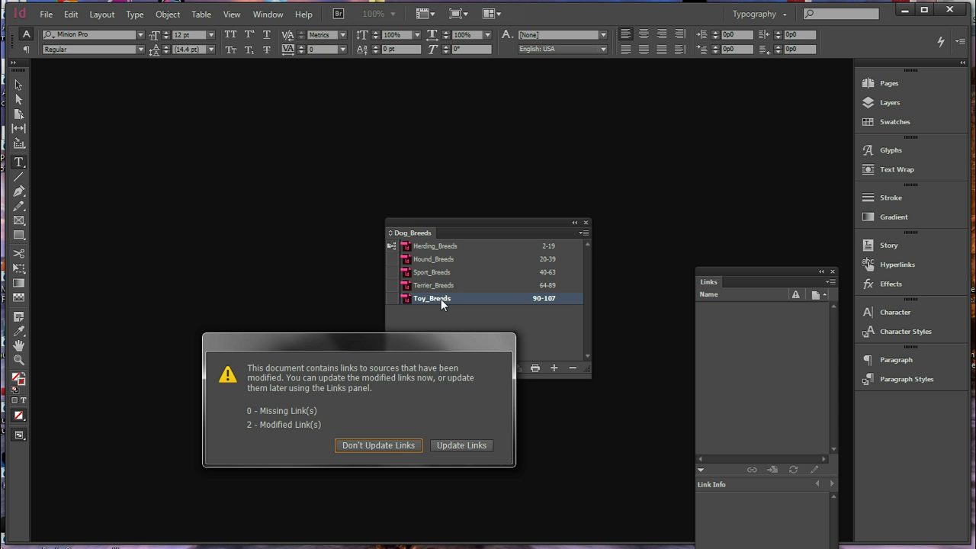
left_click(384, 445)
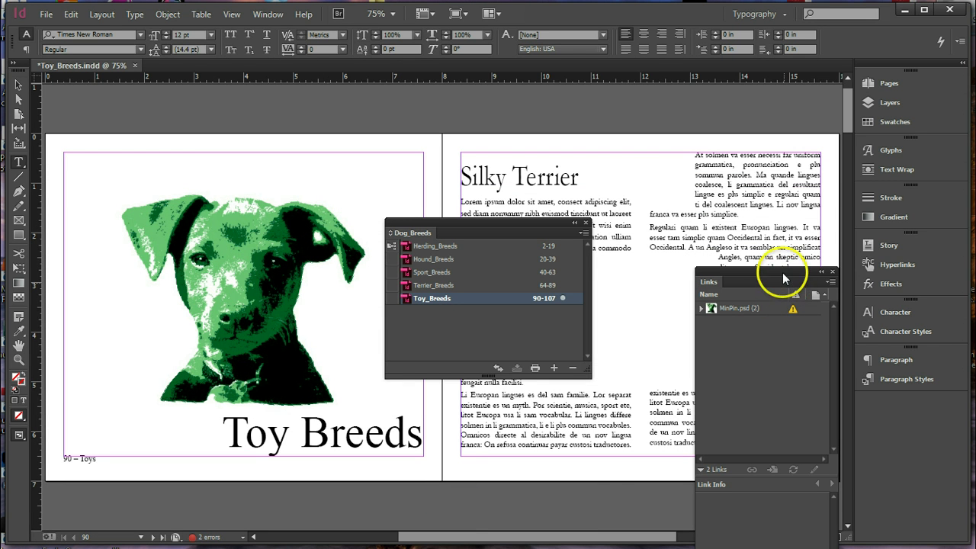
left_click_drag(783, 273, 745, 123)
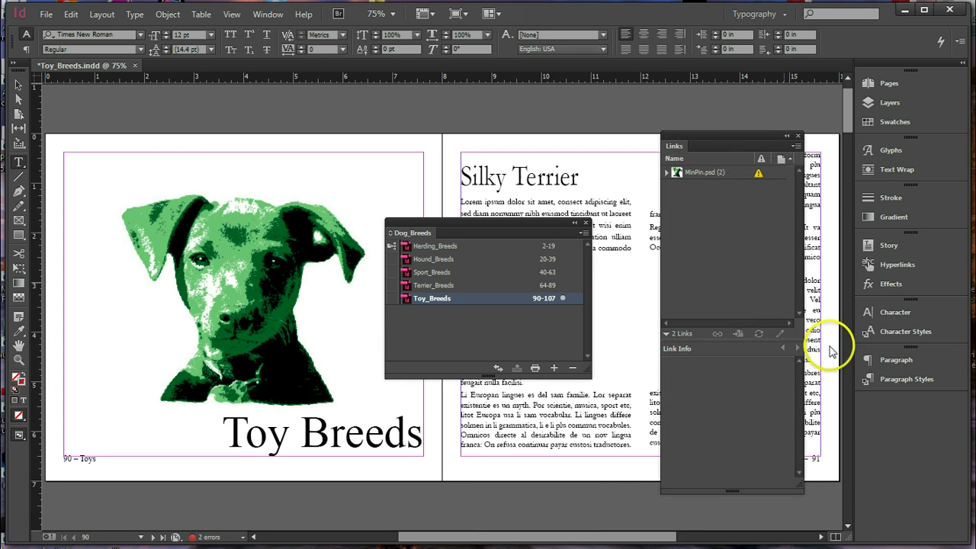
Check which paragraph styles the "Toy Breeds" title and "Silky Terrier" heading use, and close the document without saving.
left_click(889, 379)
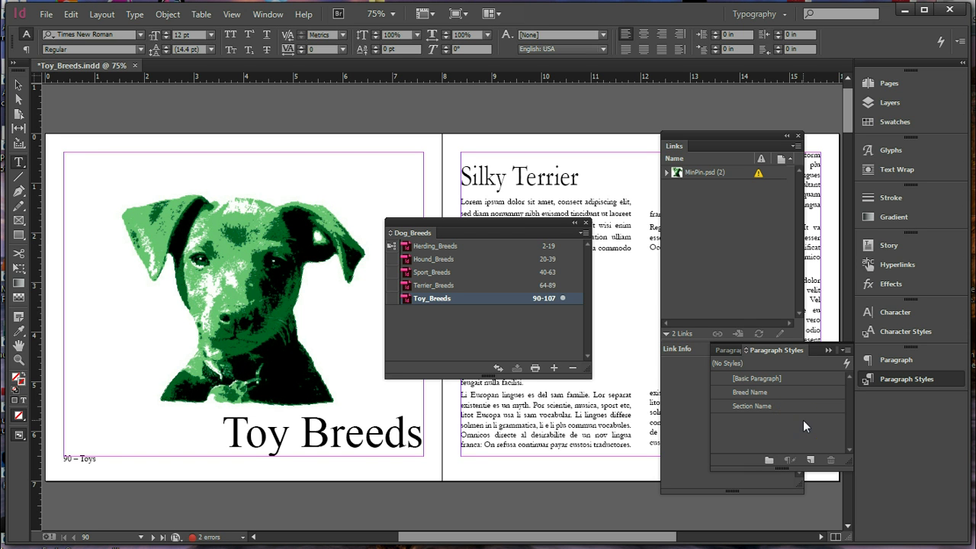
left_click(323, 437)
left_click(391, 434)
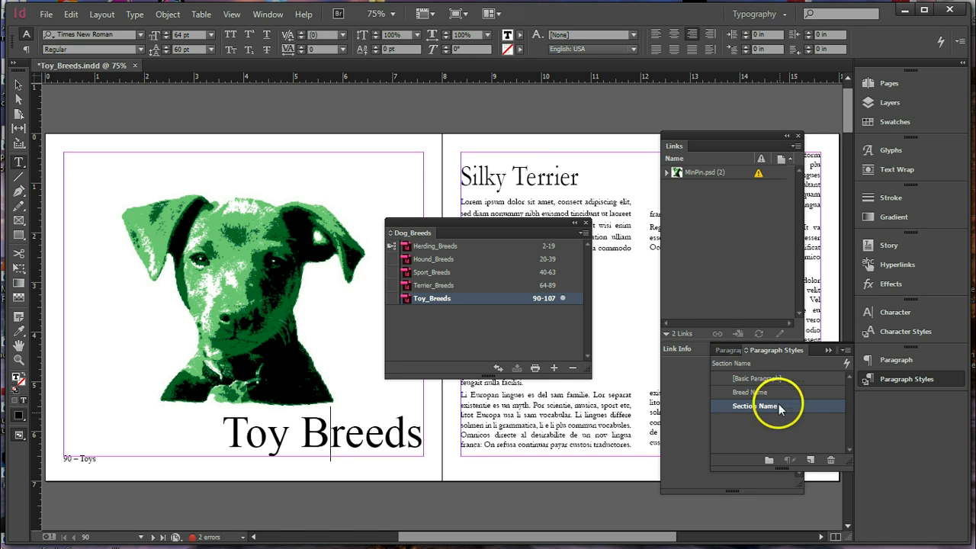
left_click(524, 176)
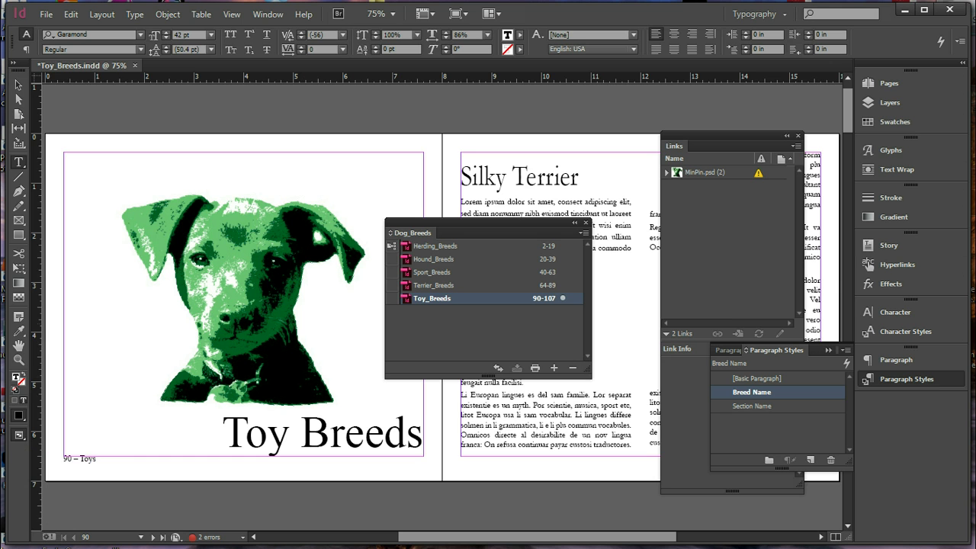
left_click(133, 66)
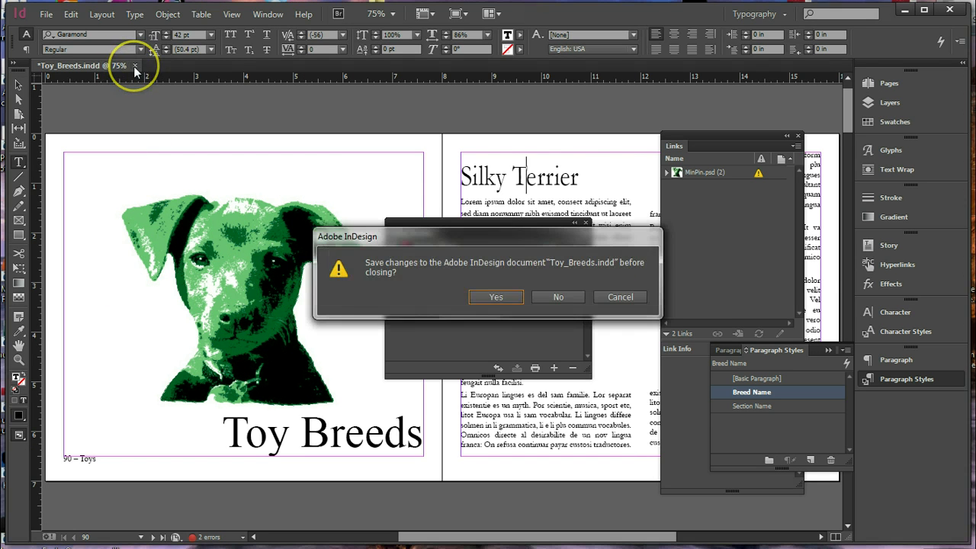
left_click(559, 298)
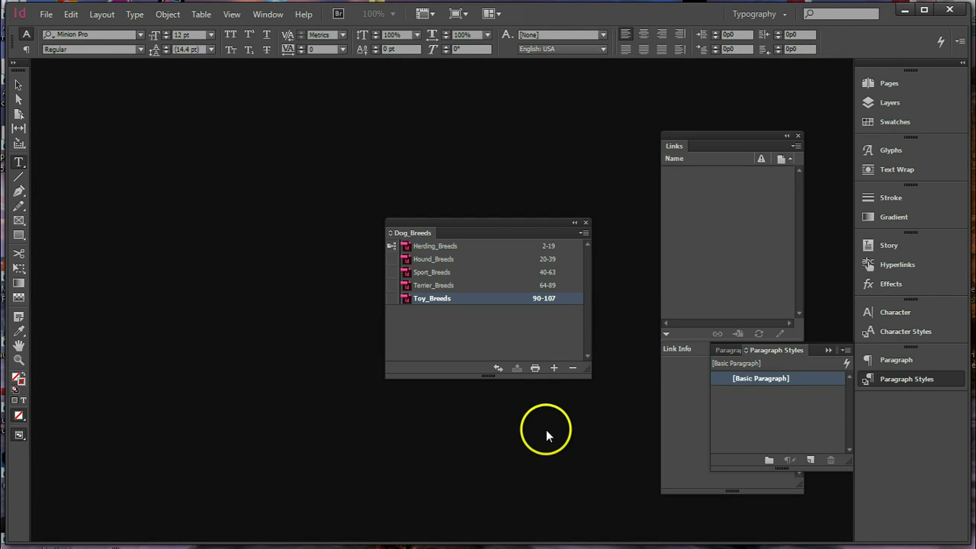
left_click(44, 17)
left_click(71, 46)
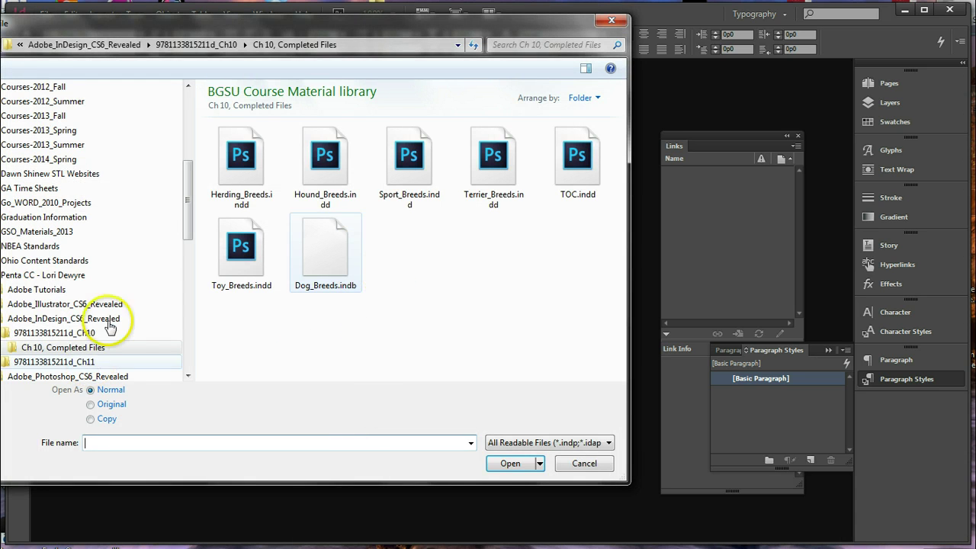
left_click(58, 337)
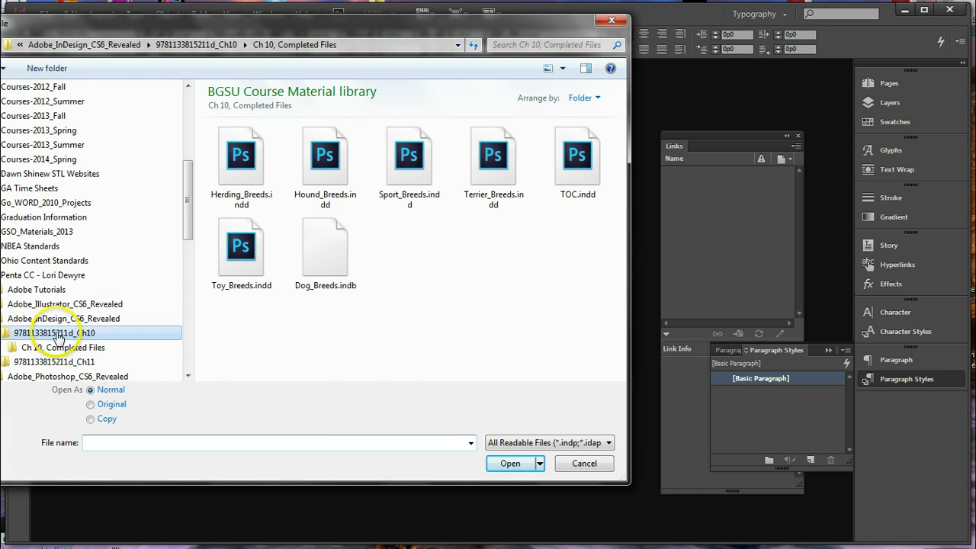
left_click_drag(286, 29, 402, 28)
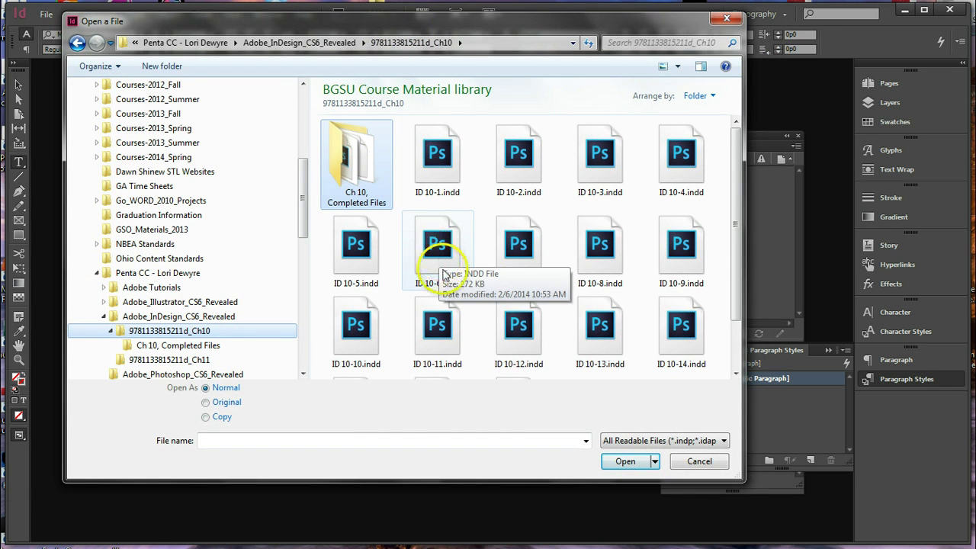
left_click(436, 244)
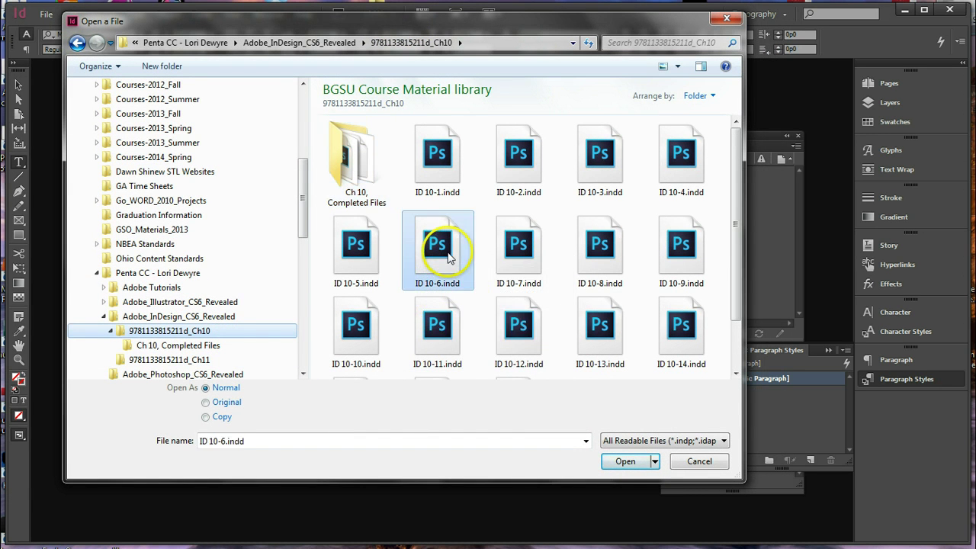
left_click(625, 462)
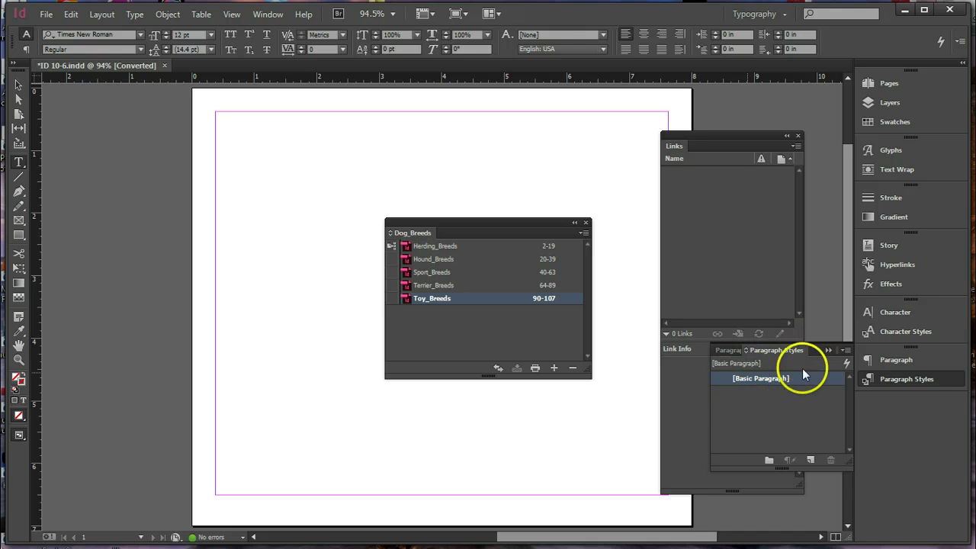
Load all paragraph styles, including Breed Name and Section Name, from Toy_Breeds.indd in the "Ch 10, Completed Files" folder.
left_click(846, 351)
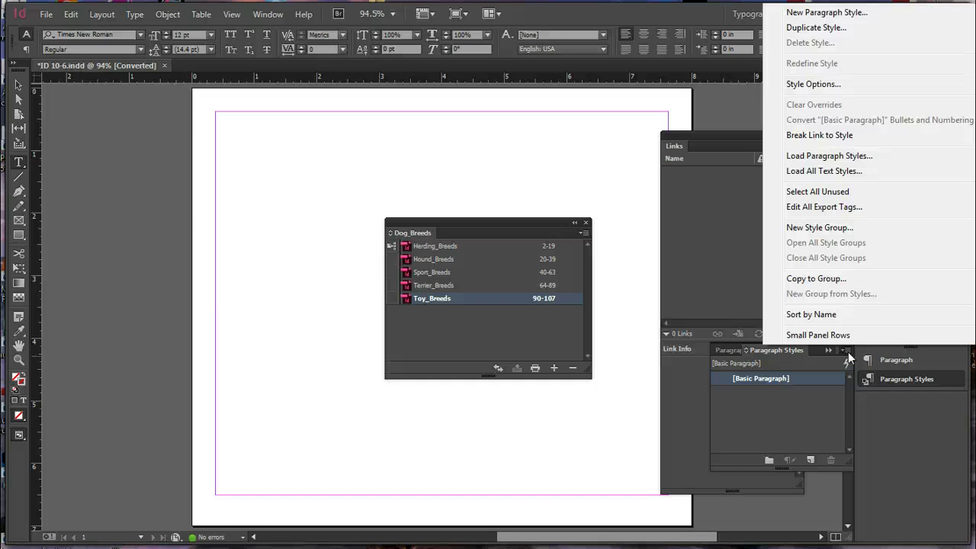
left_click(843, 156)
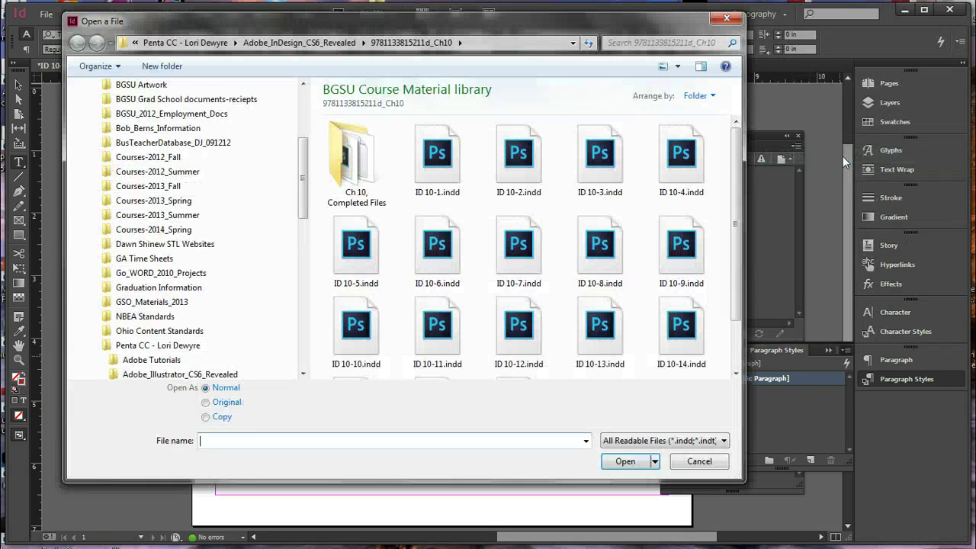
left_click(344, 157)
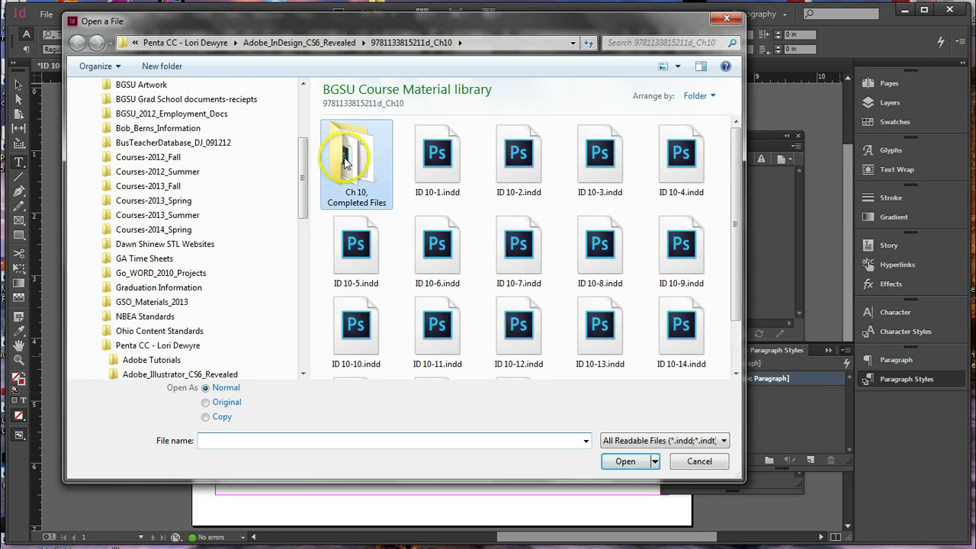
double_click(344, 157)
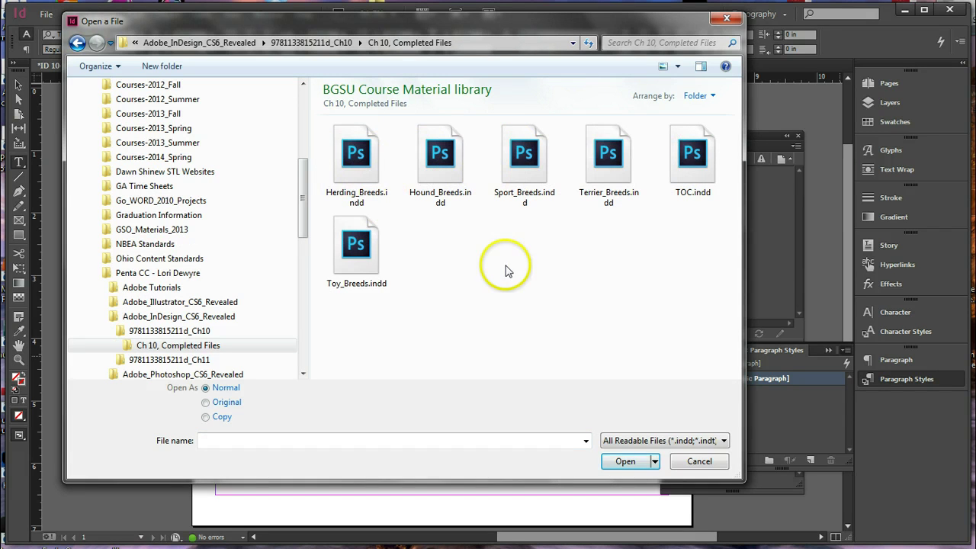
left_click(356, 259)
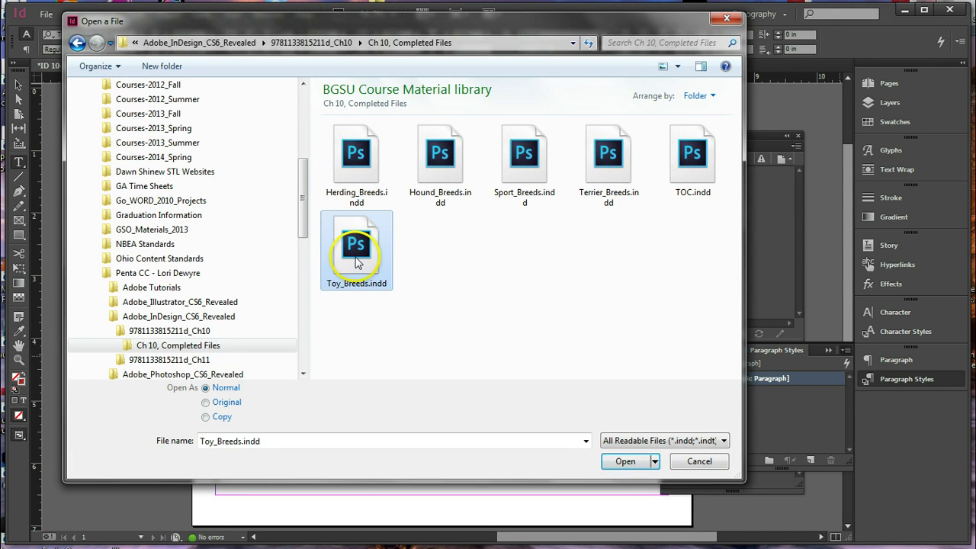
left_click(642, 468)
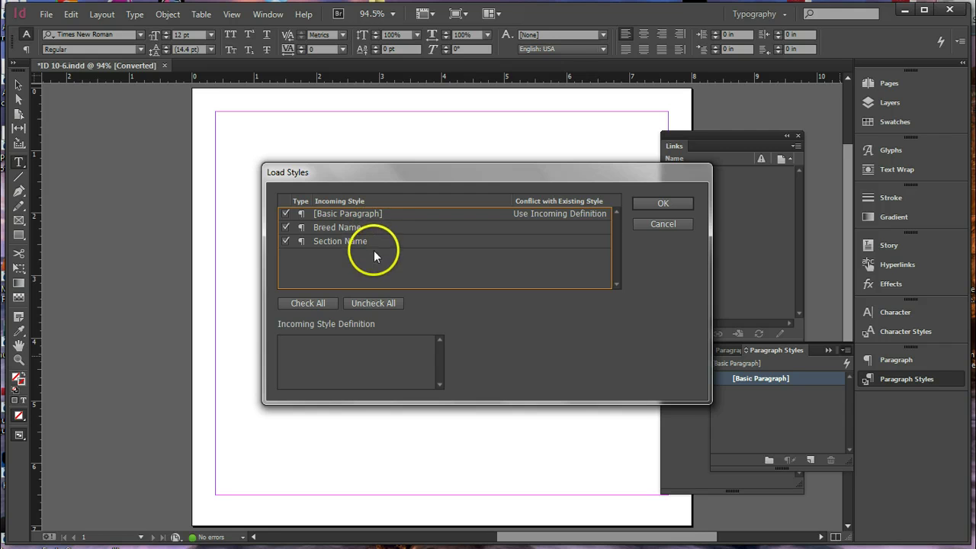
left_click(656, 202)
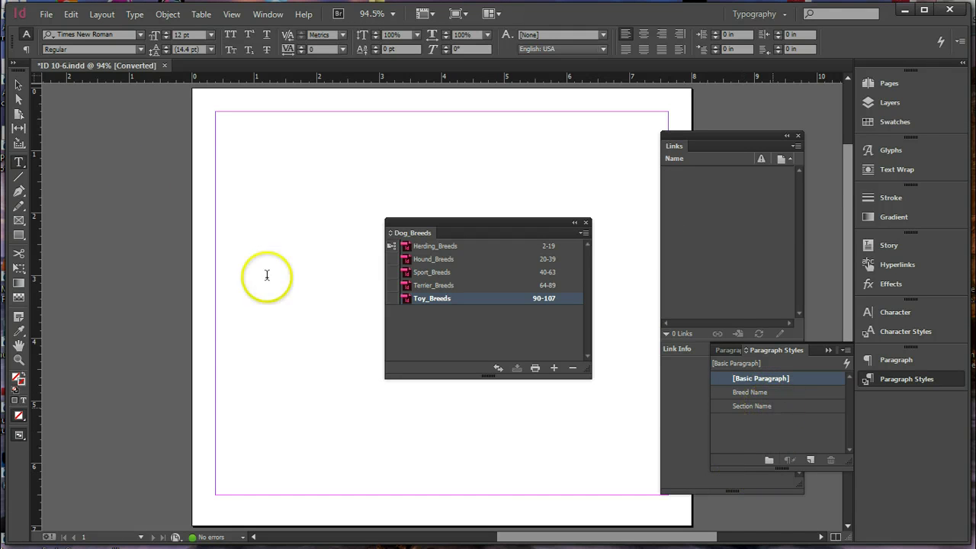
Save the document as TOC.indd in the "Ch 10, Completed Files" folder, replacing the existing file.
left_click(140, 161)
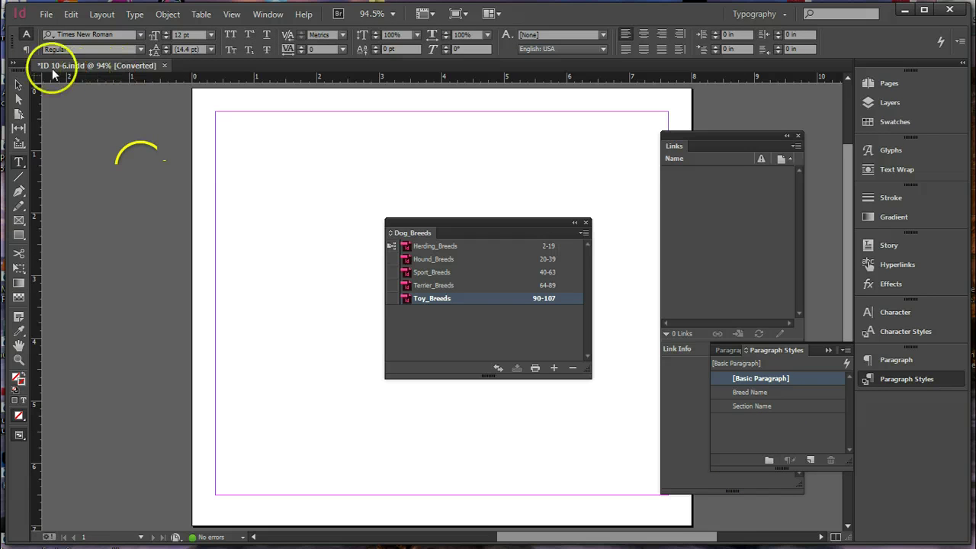
left_click(47, 15)
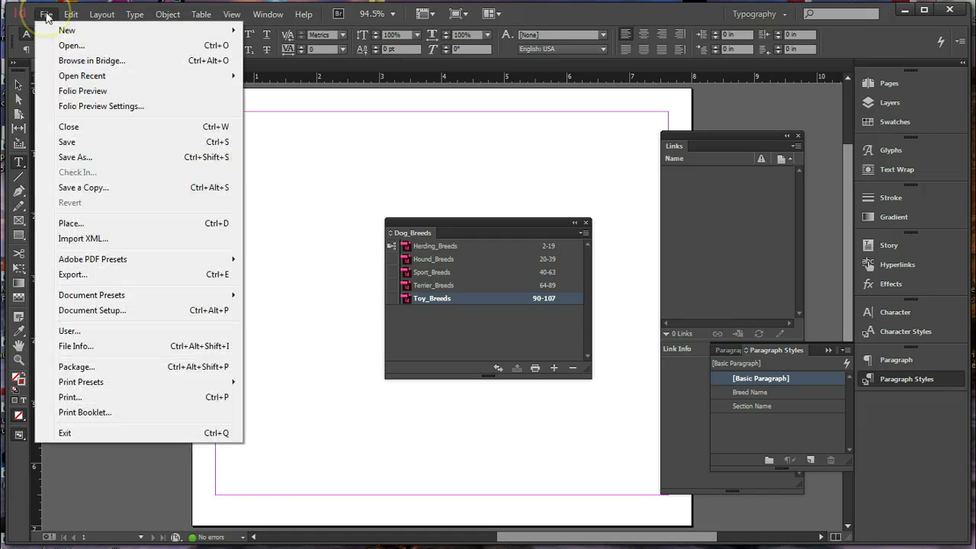
left_click(73, 157)
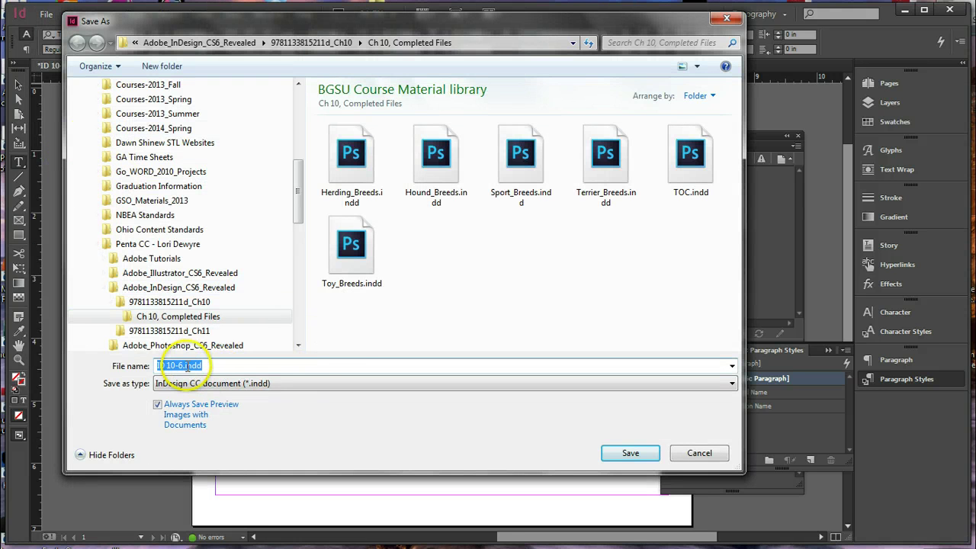
type("TOC")
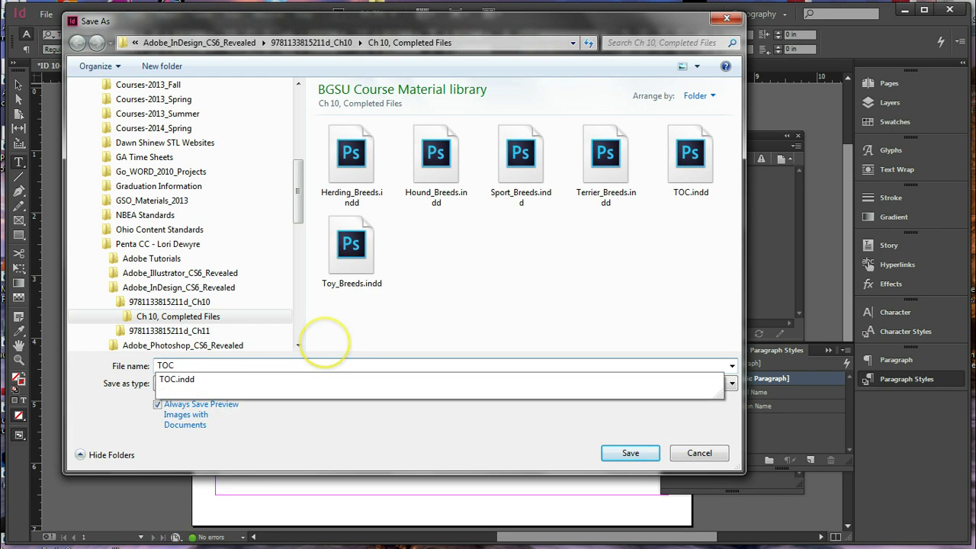
left_click(181, 381)
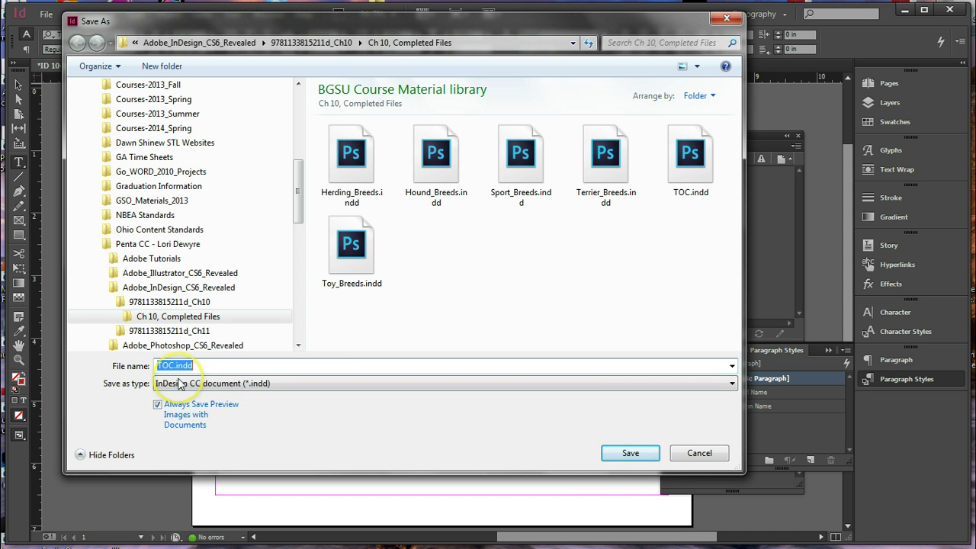
left_click(631, 455)
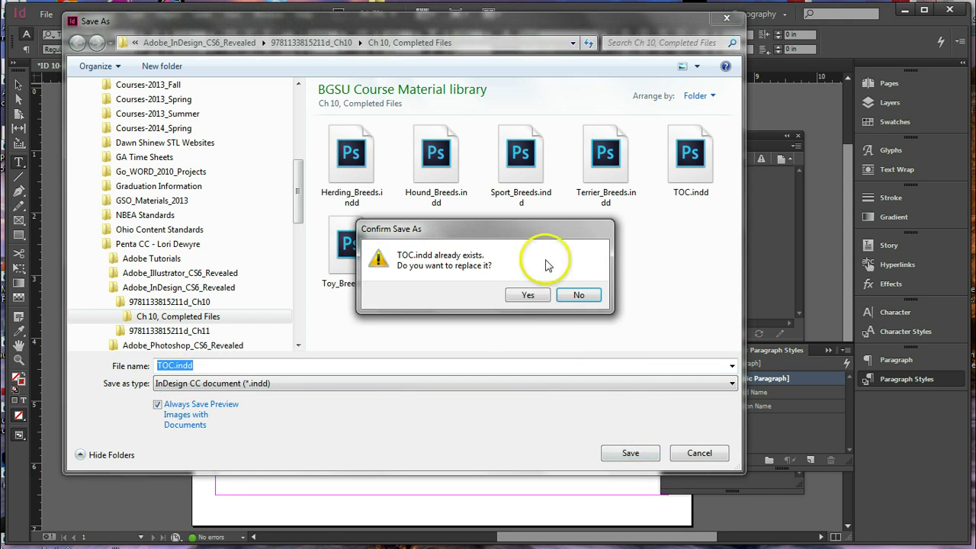
left_click(533, 295)
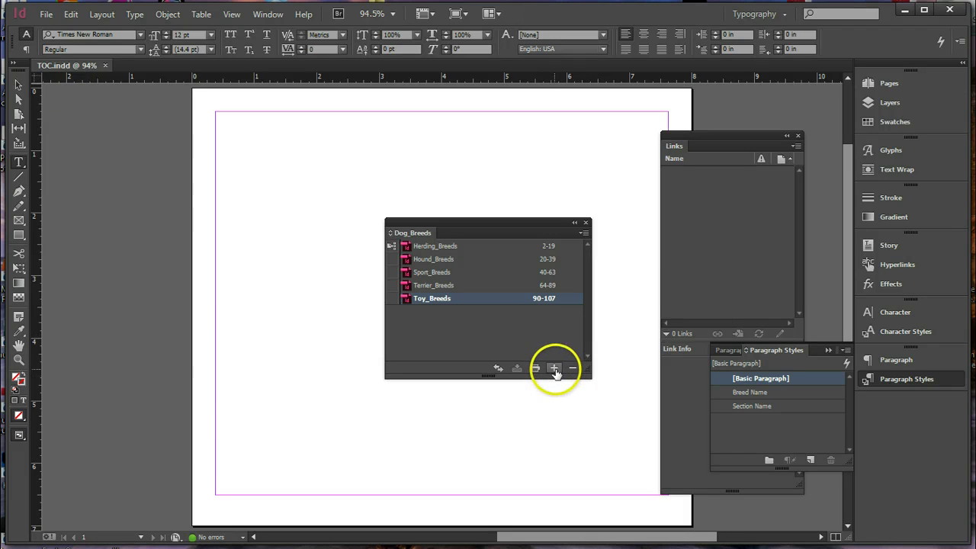
Add TOC.indd from the "Ch 10, Completed Files" folder to the Dog_Breeds book.
left_click(583, 233)
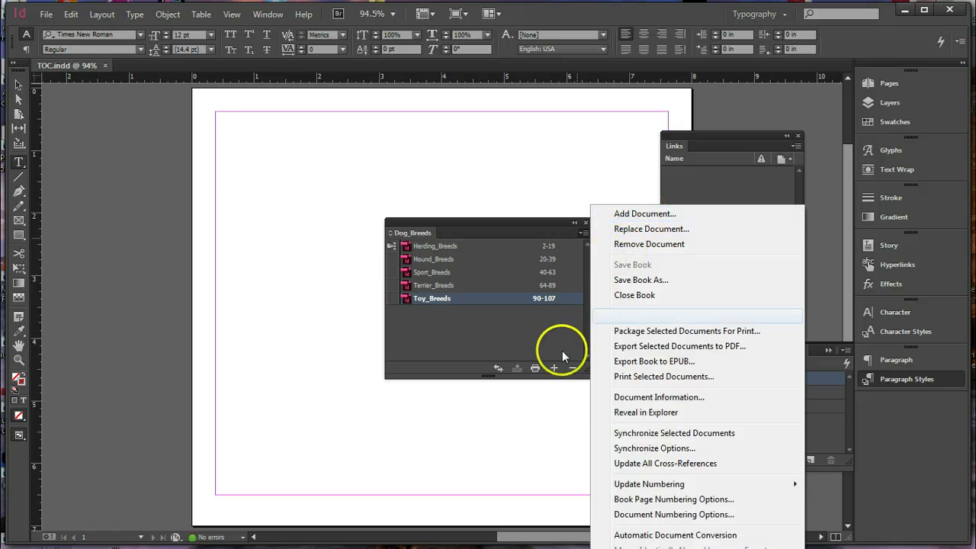
left_click(554, 370)
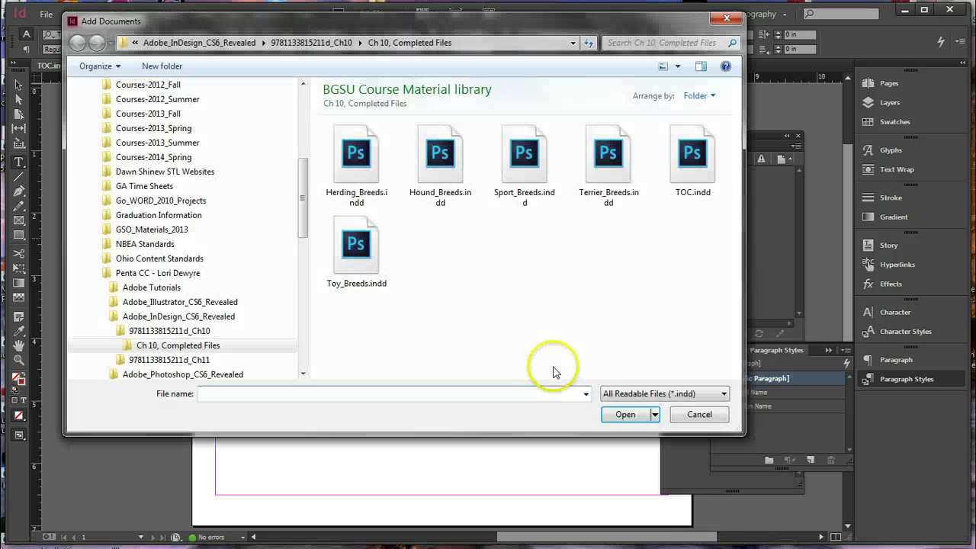
left_click(691, 168)
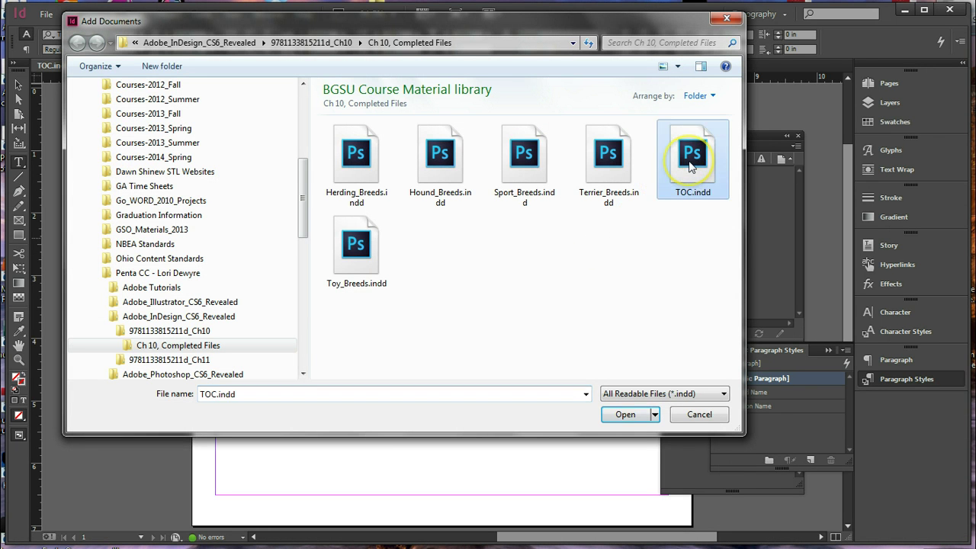
left_click(630, 418)
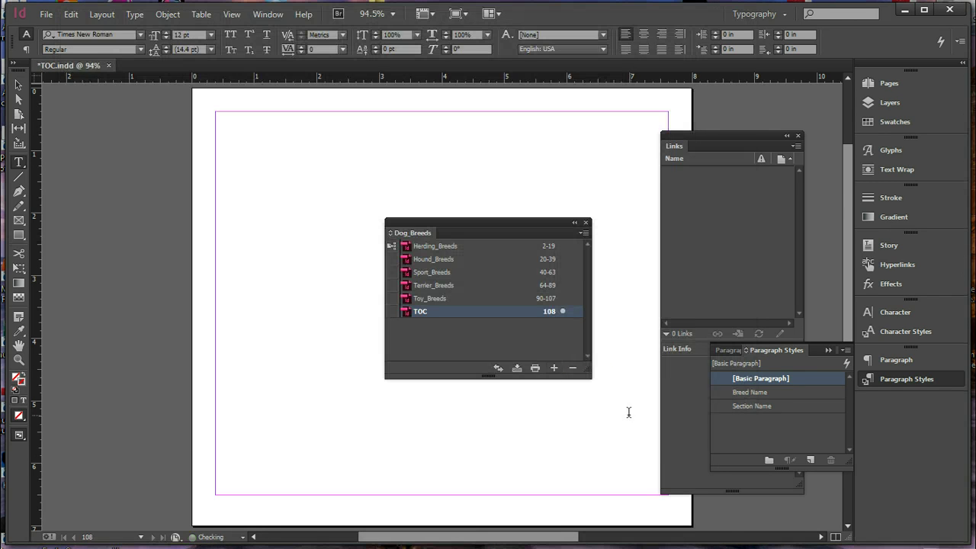
Move the TOC document to the start of the Dog_Breeds book, ahead of Herding_Breeds.
left_click(507, 326)
left_click(438, 319)
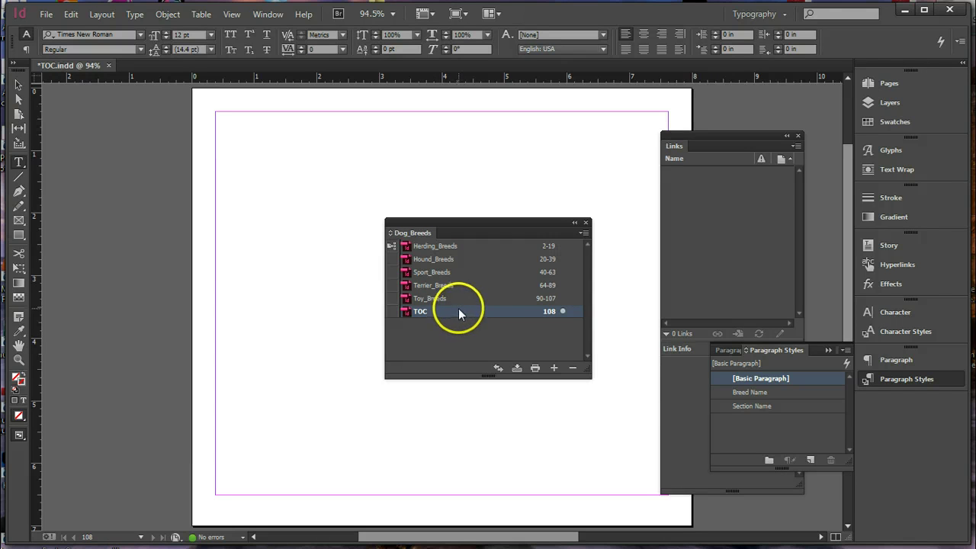
left_click_drag(458, 312, 458, 244)
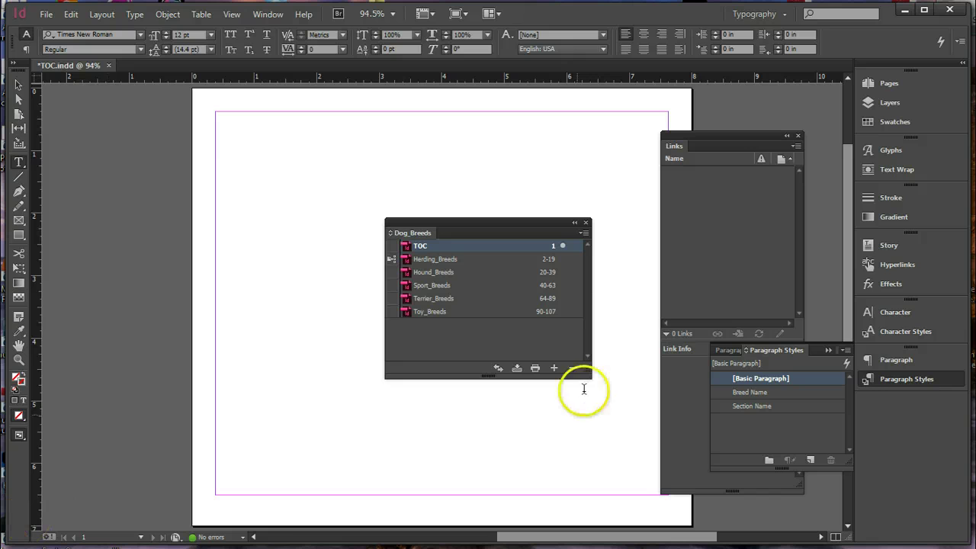
left_click(584, 234)
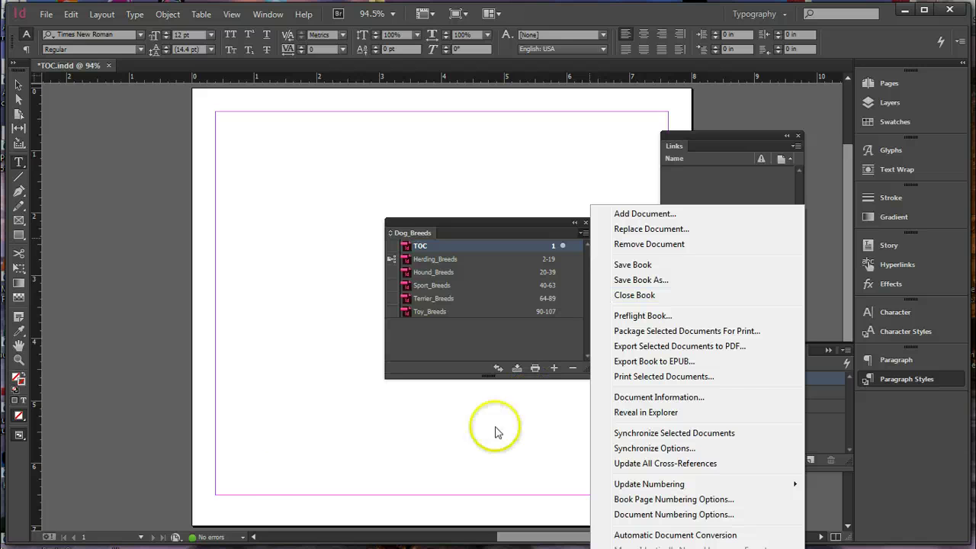
left_click(307, 289)
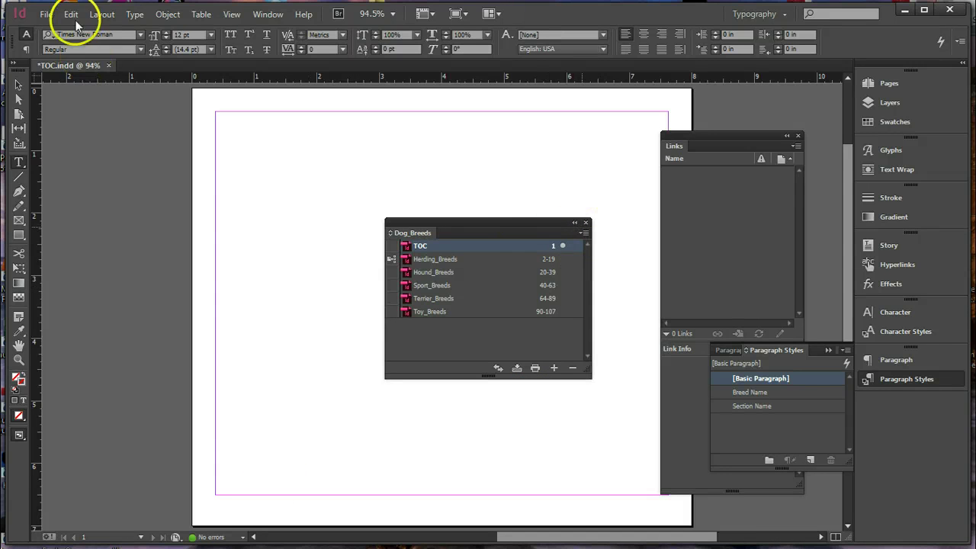
Set up a table of contents titled Contents, using the TOC Title paragraph style for its title.
left_click(98, 17)
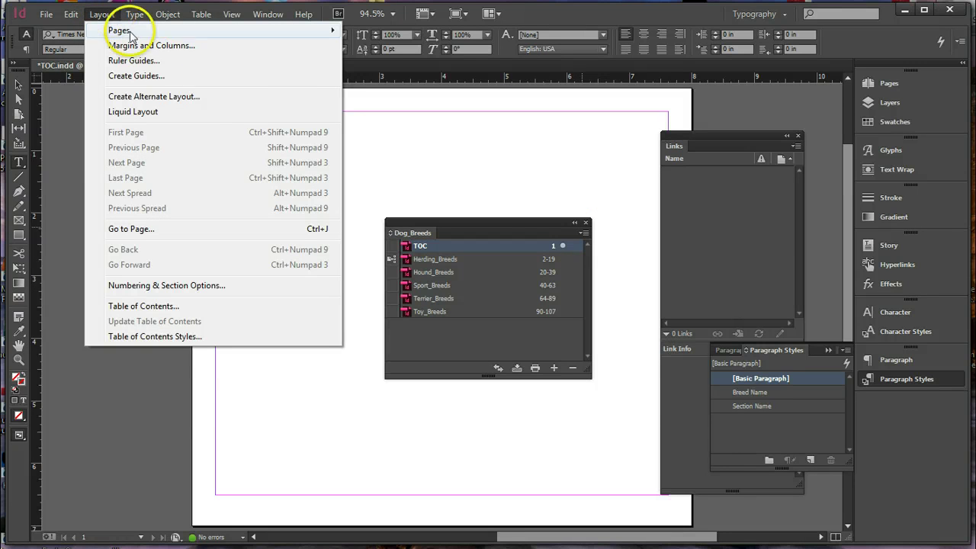
left_click(166, 308)
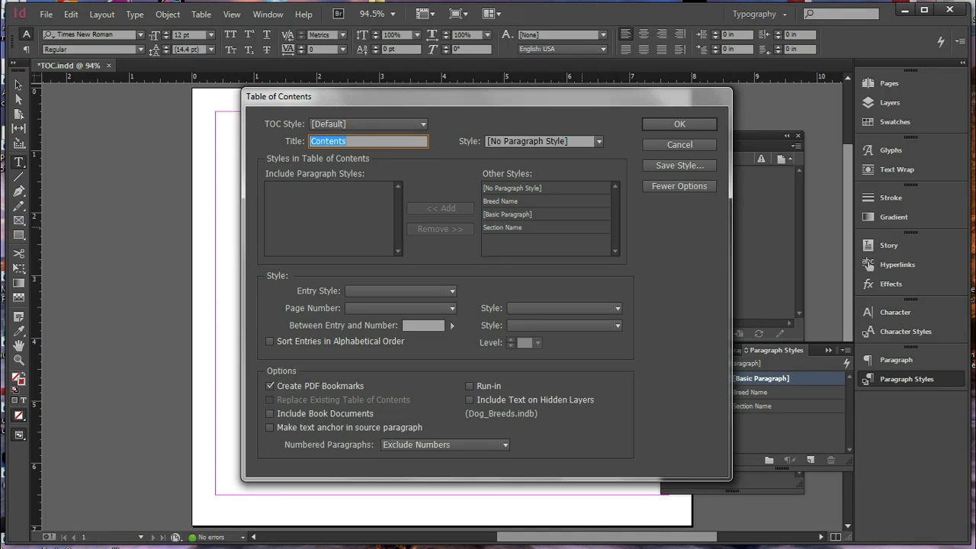
left_click(350, 172)
left_click(600, 141)
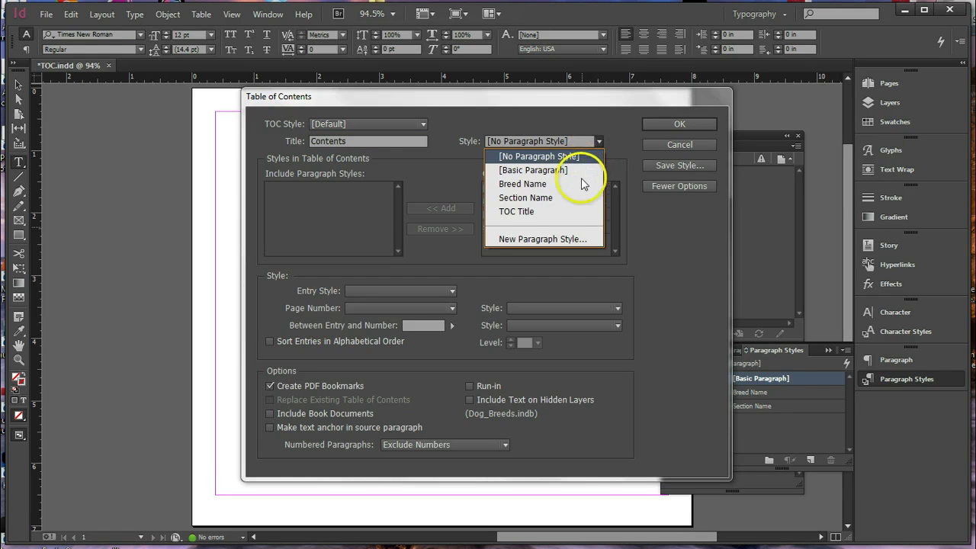
left_click(555, 214)
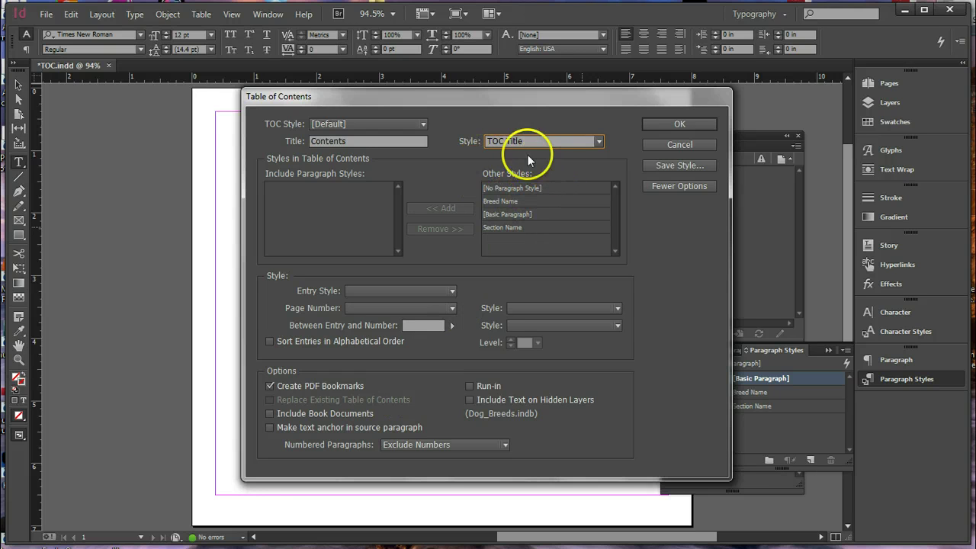
Include the Section Name and Breed Name styles, in that order, plus all book documents, and generate the table of contents.
left_click(519, 228)
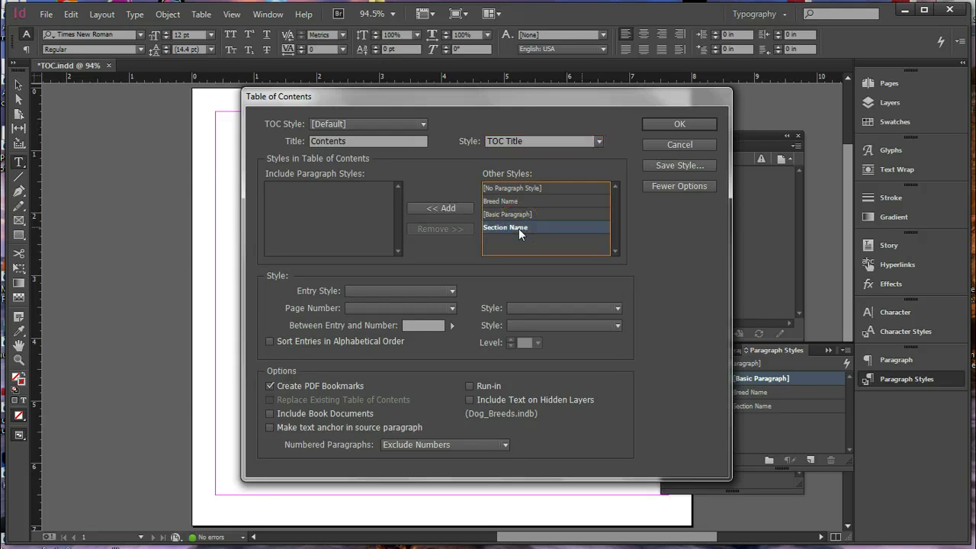
left_click(440, 209)
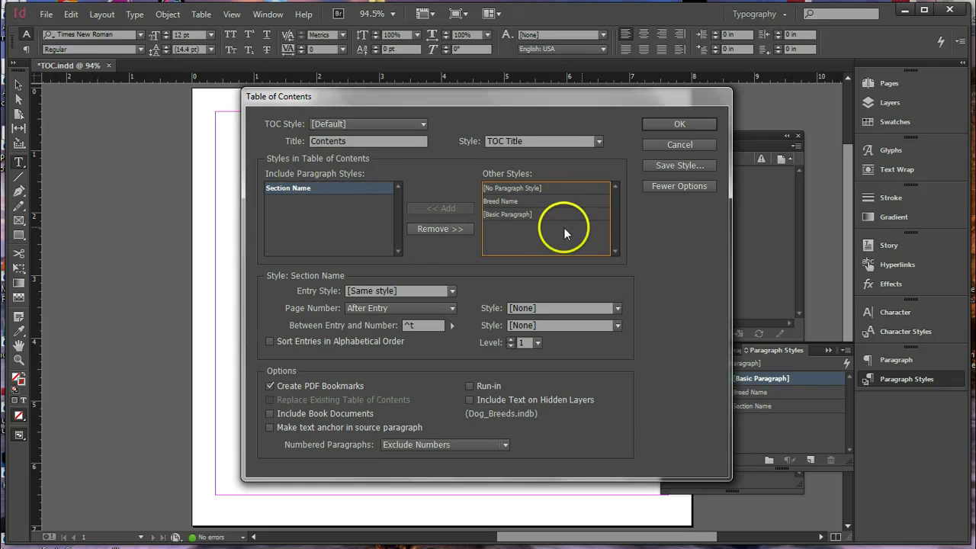
double_click(513, 199)
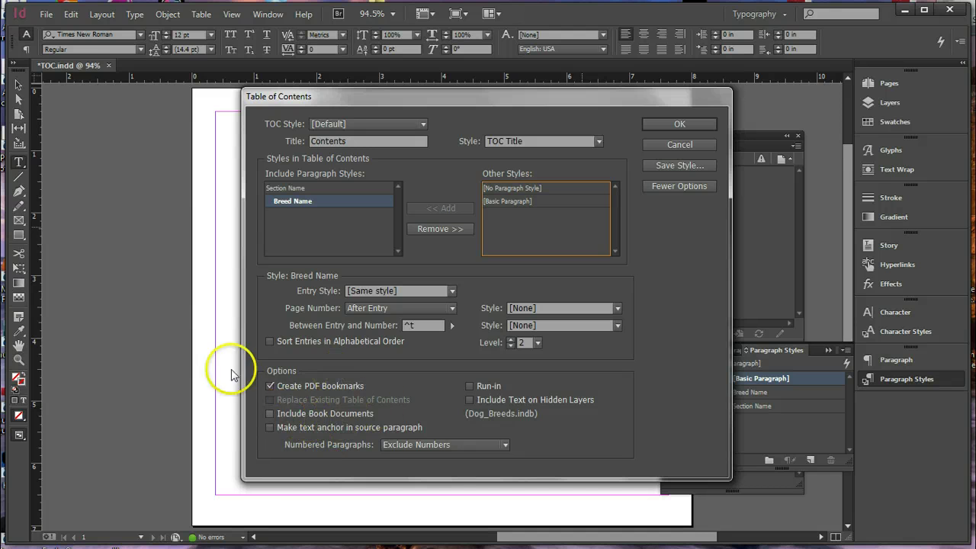
left_click(271, 414)
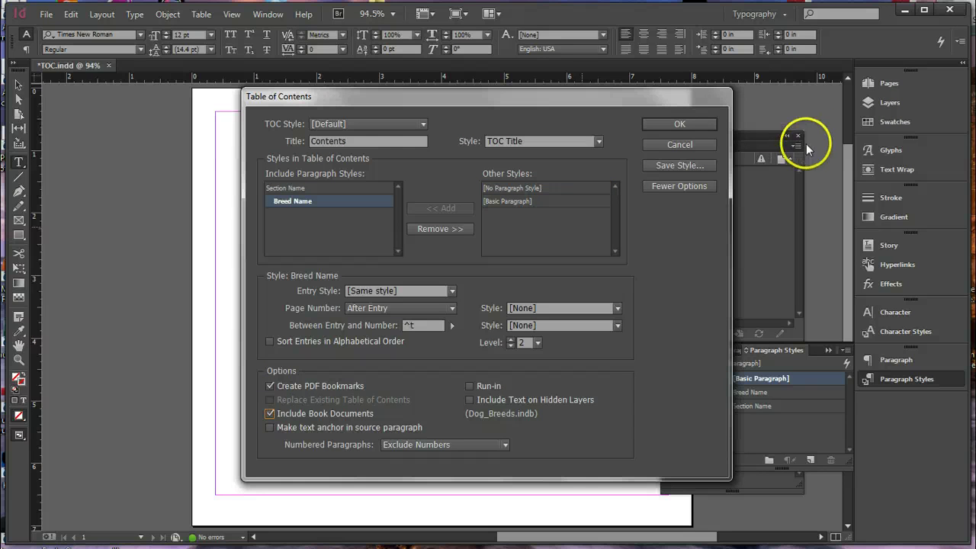
left_click(694, 123)
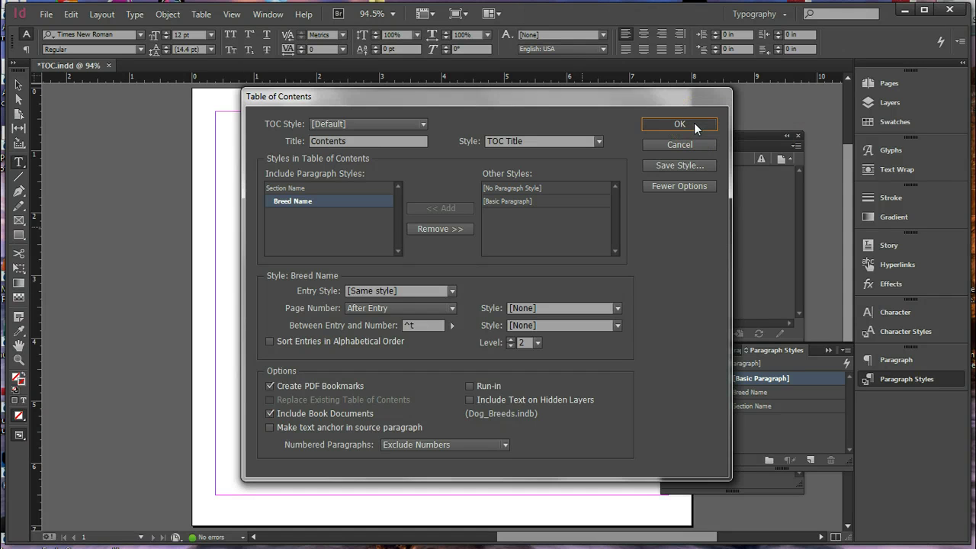
Place the generated table of contents text at the upper-left corner of the page margins.
left_click(384, 417)
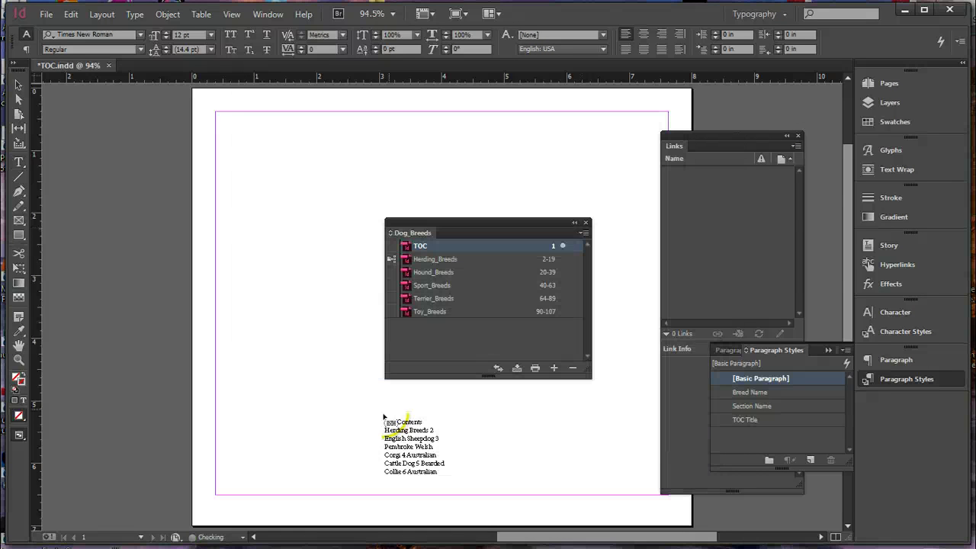
left_click_drag(383, 417, 215, 113)
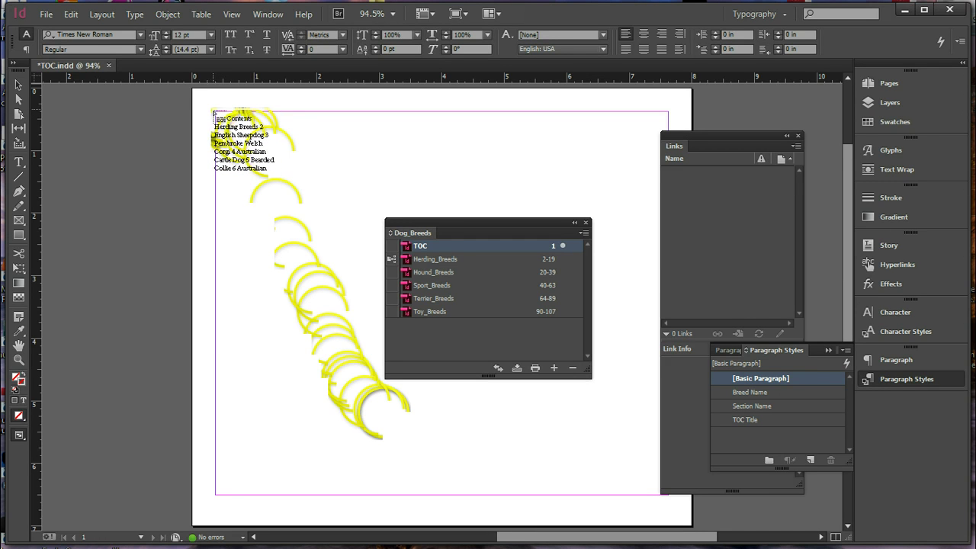
left_click(218, 116)
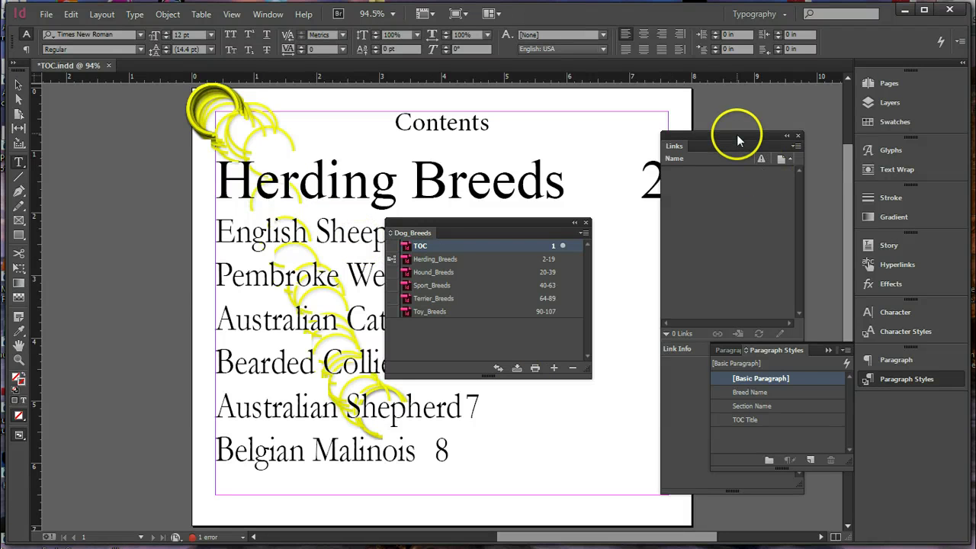
Move the Links panel clear of the paragraph styles and start a new paragraph style named TOC Section with no base style.
left_click_drag(737, 134, 808, 94)
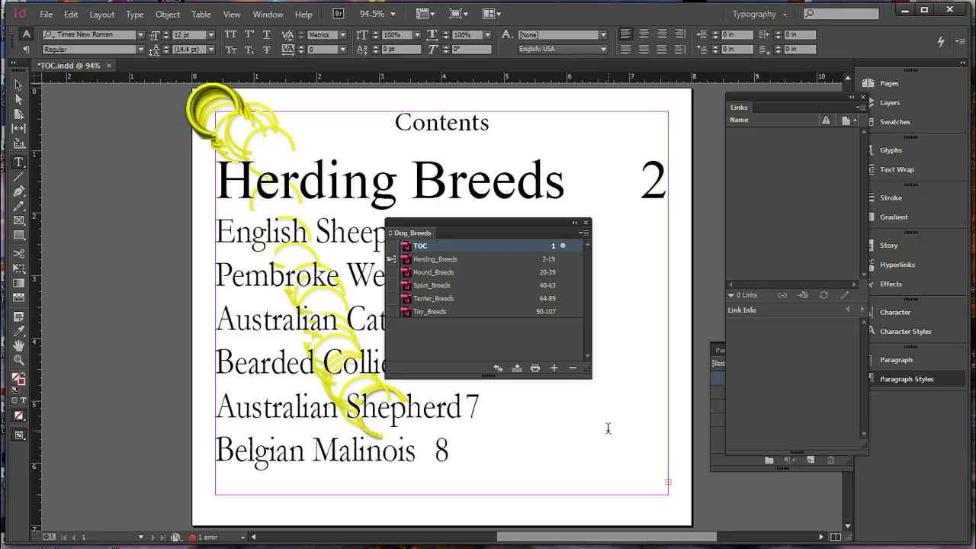
left_click_drag(814, 97, 148, 113)
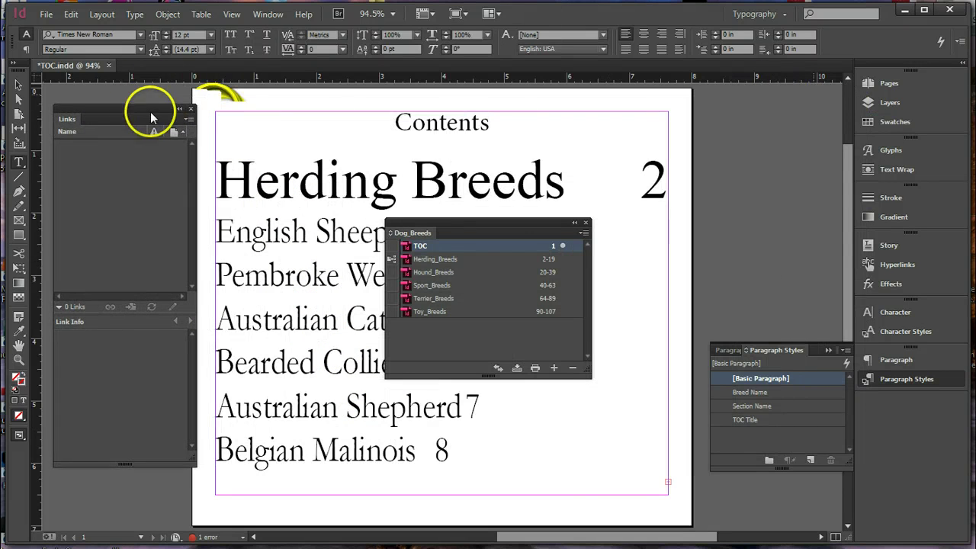
left_click(846, 351)
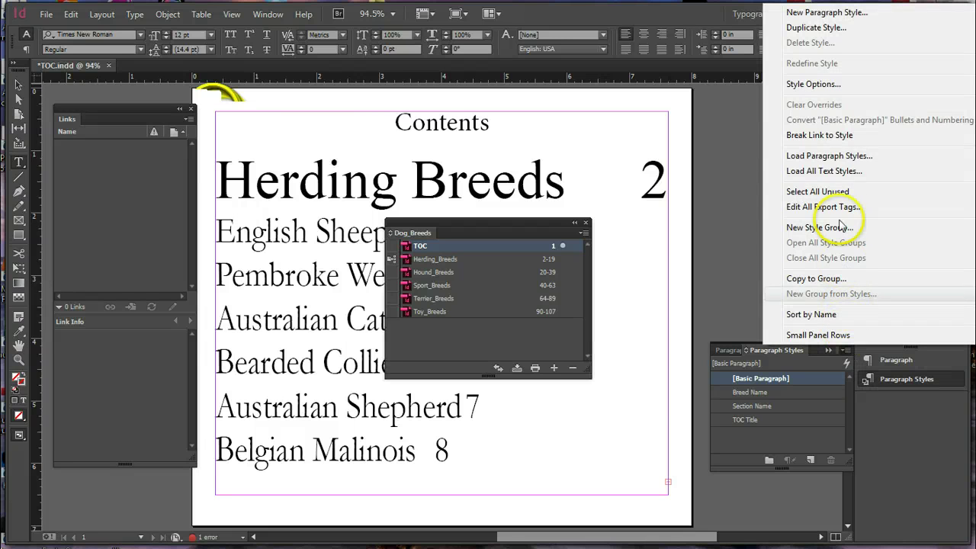
left_click(844, 16)
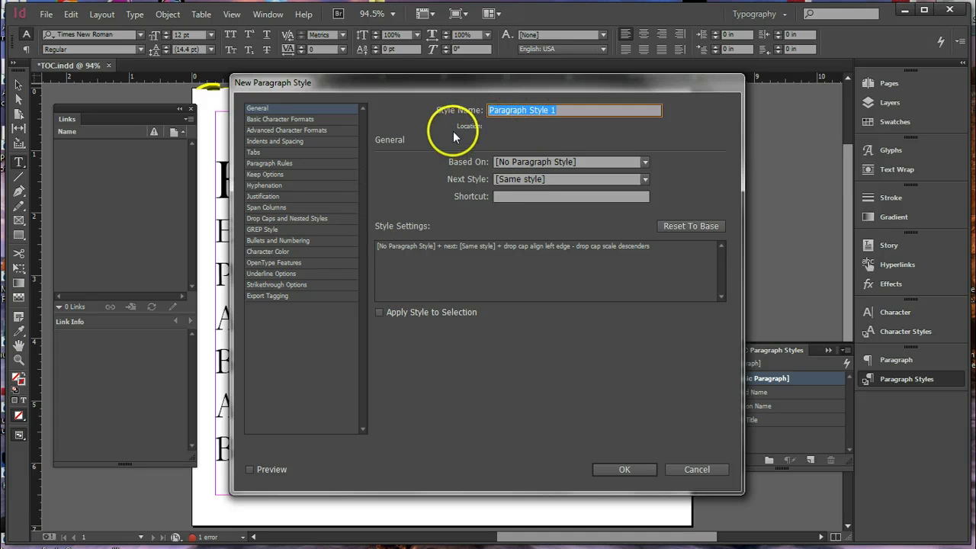
type("TOC ")
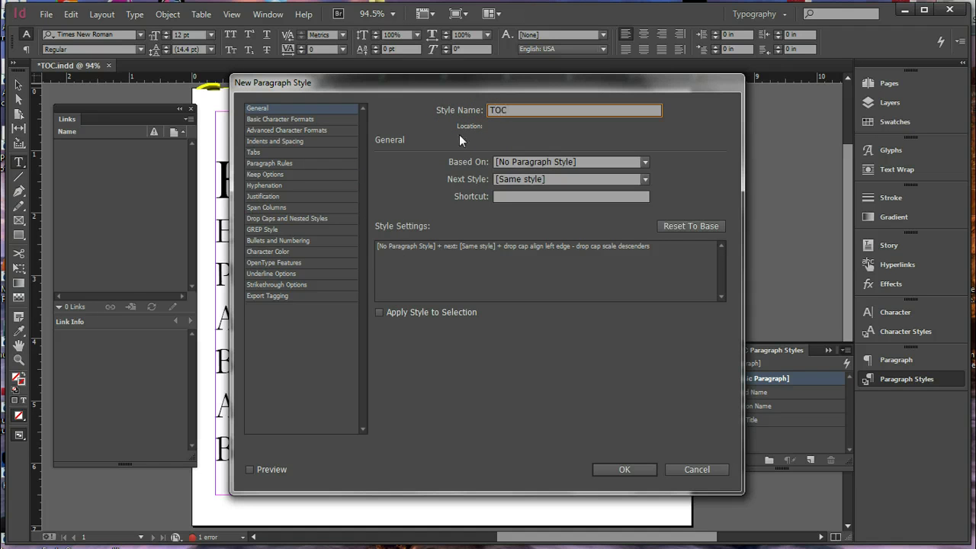
type("Section")
left_click(644, 163)
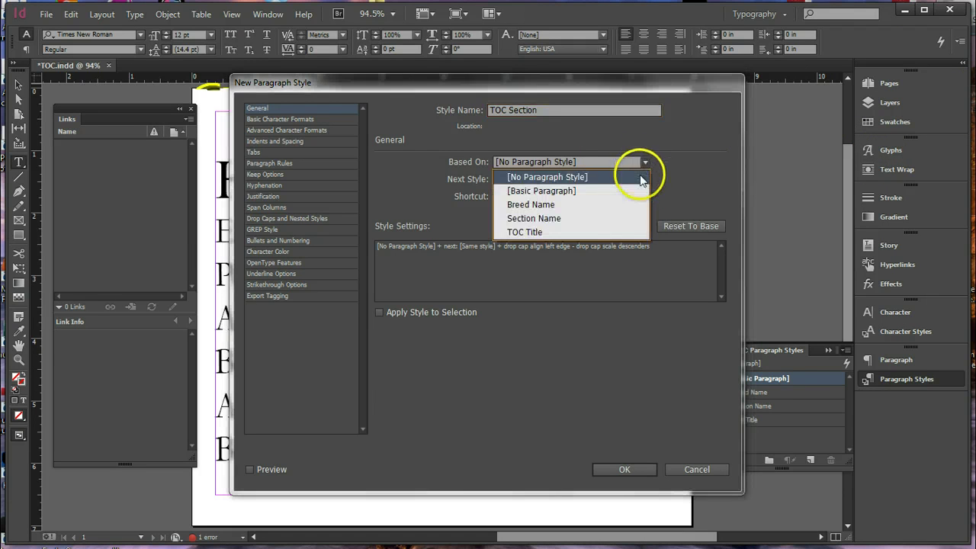
left_click(688, 162)
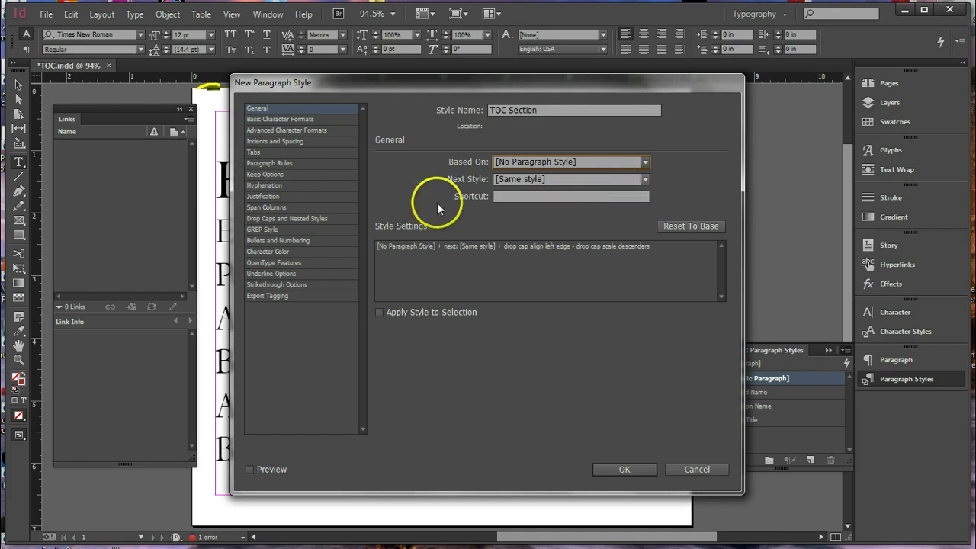
Set the TOC Section style's font to Times New Roman Bold at 14 pt.
left_click(285, 119)
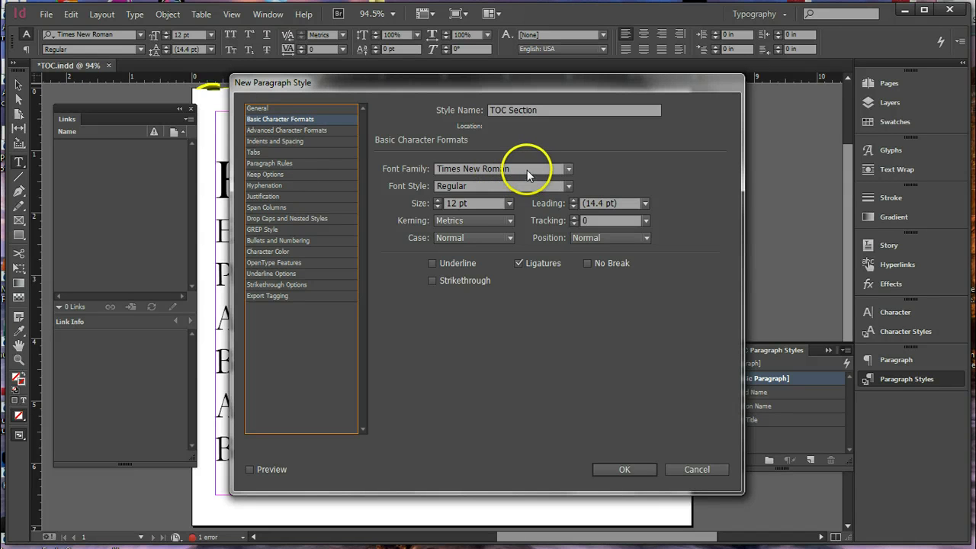
left_click(569, 169)
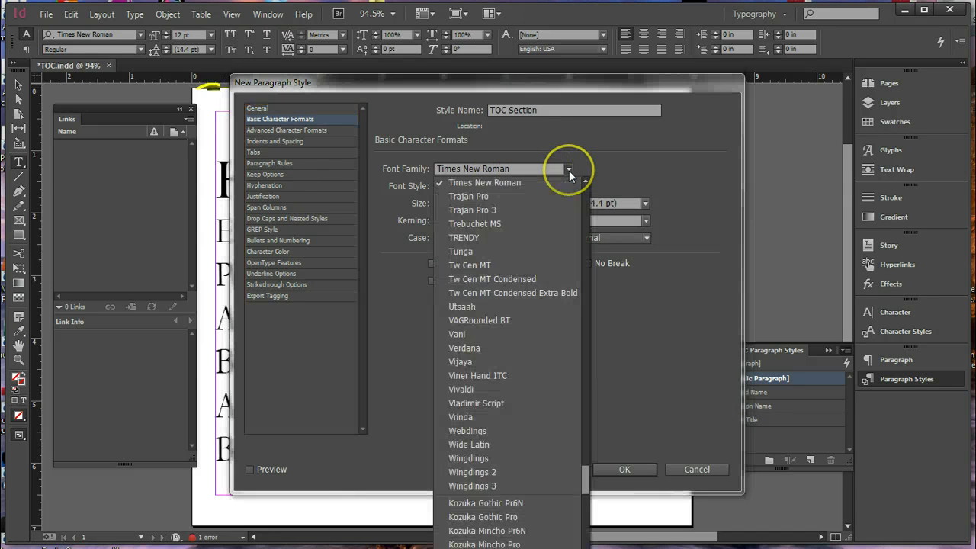
left_click(584, 166)
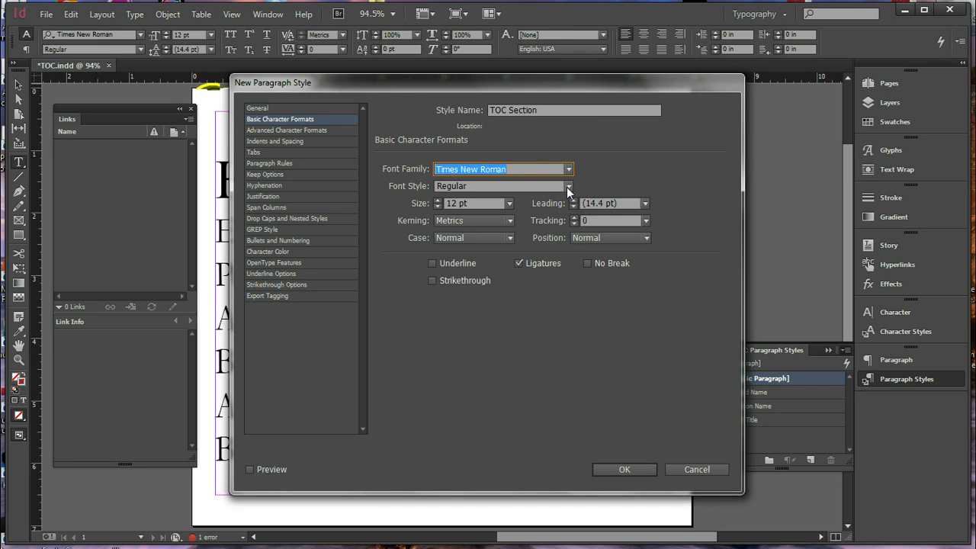
left_click(566, 187)
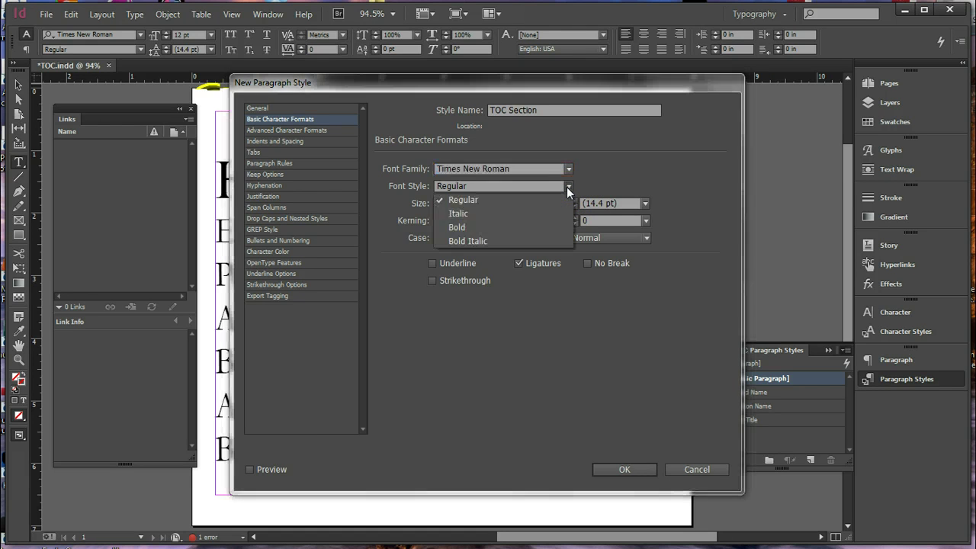
left_click(478, 228)
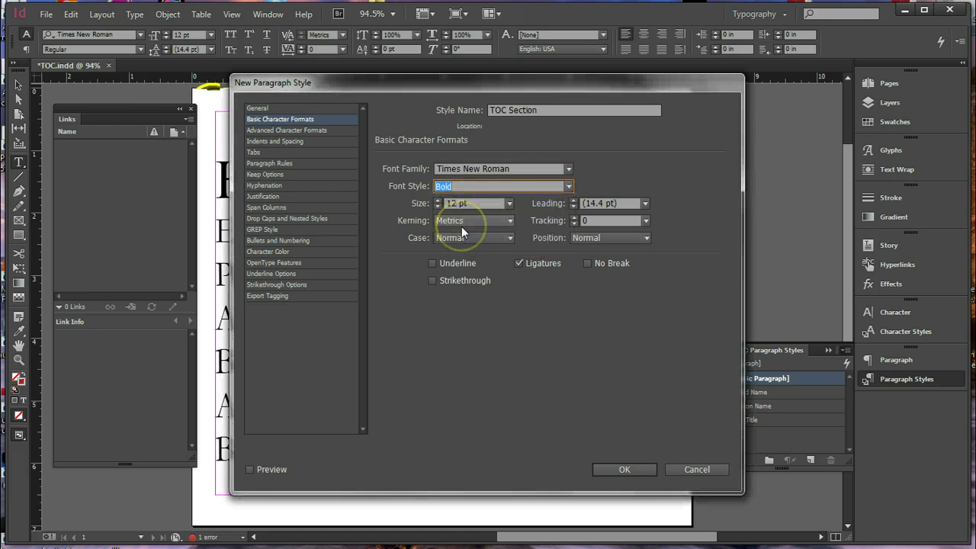
left_click(509, 204)
left_click(473, 301)
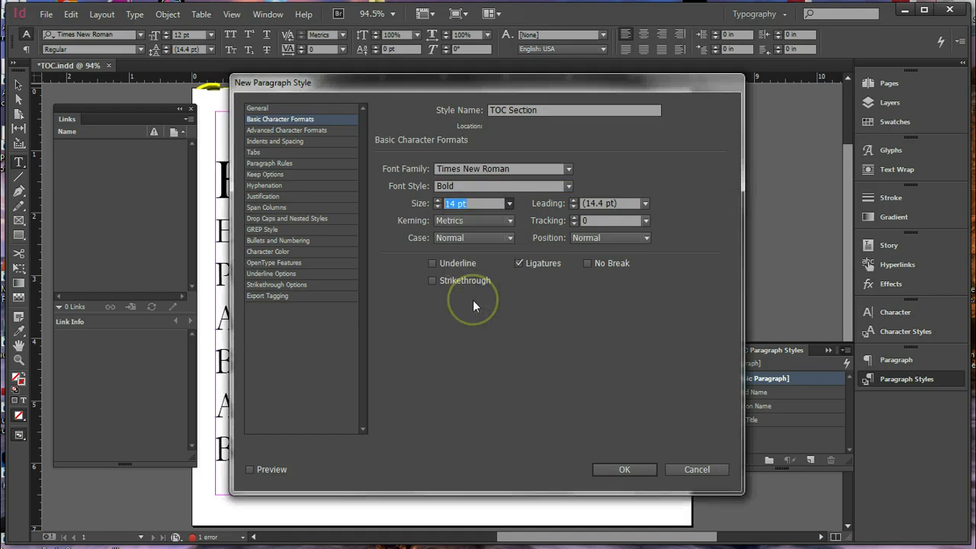
left_click(438, 207)
left_click(437, 200)
left_click(437, 200)
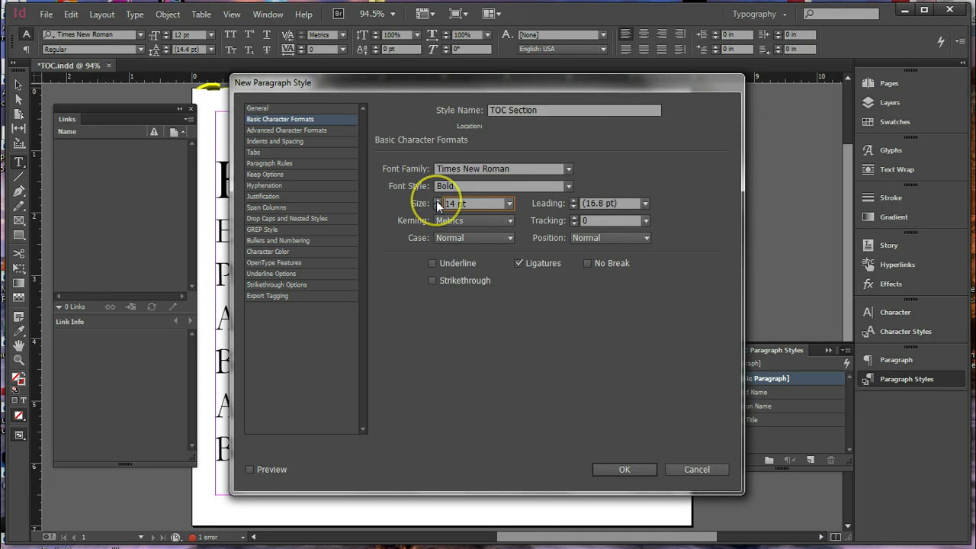
Set the TOC Section style's leading to 24 pt and create the style.
left_click(645, 204)
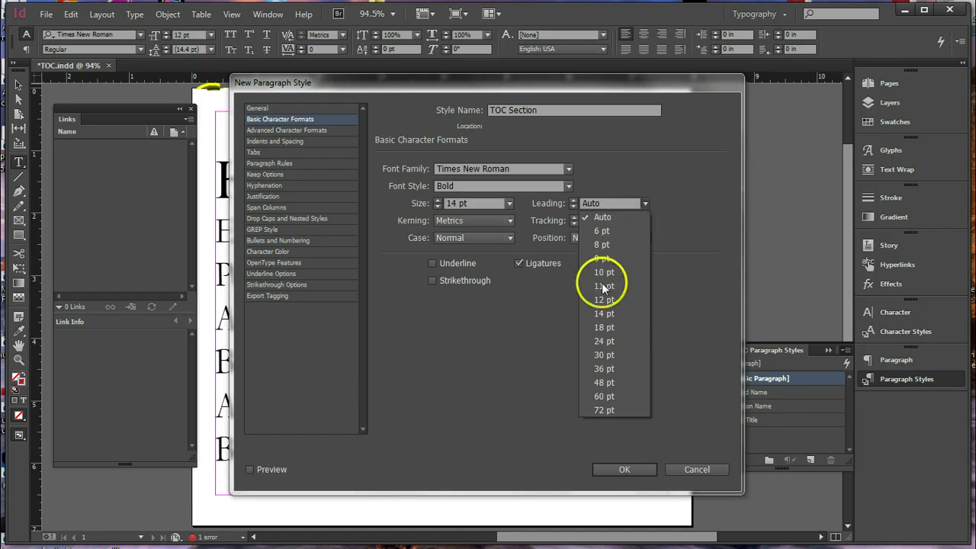
left_click(603, 342)
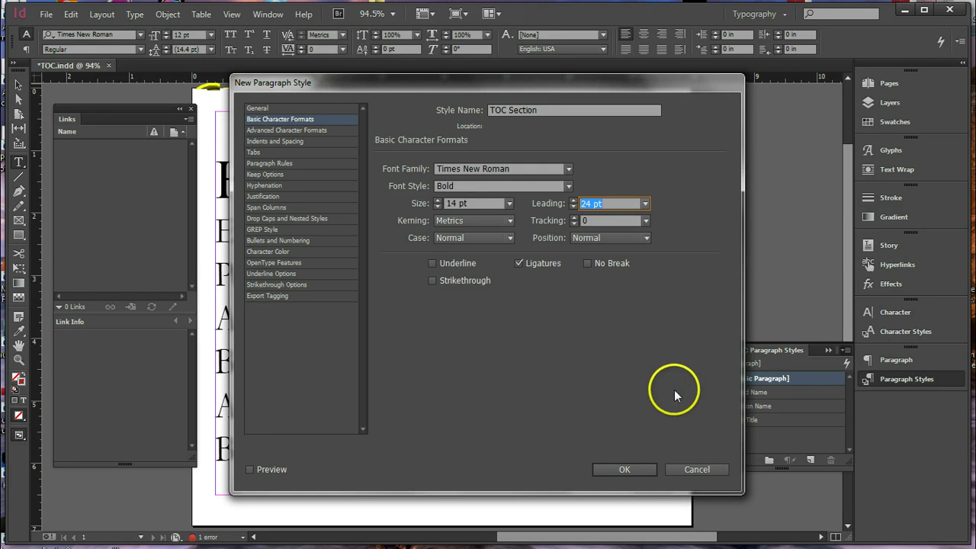
left_click(625, 468)
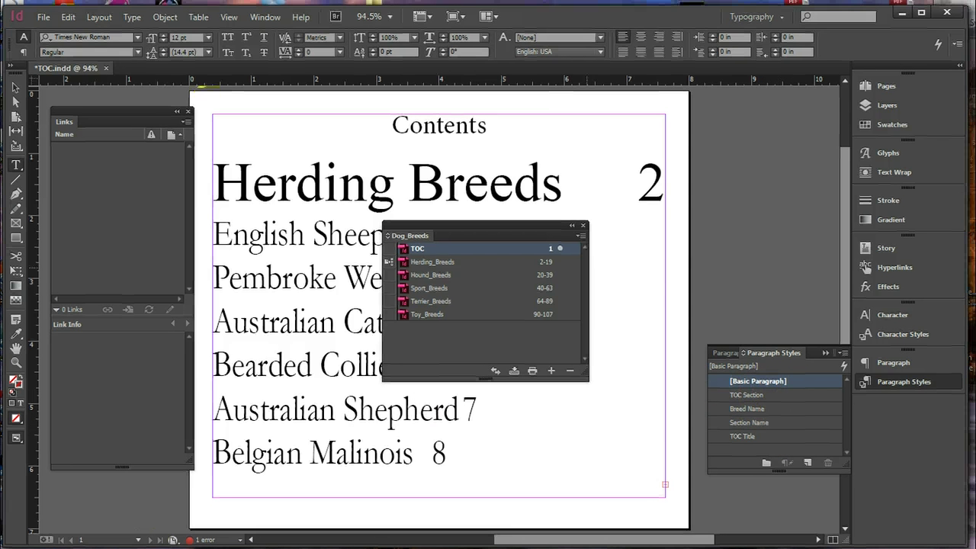
Create a paragraph style named TOC Breed with its font size set to 10 pt.
left_click(844, 353)
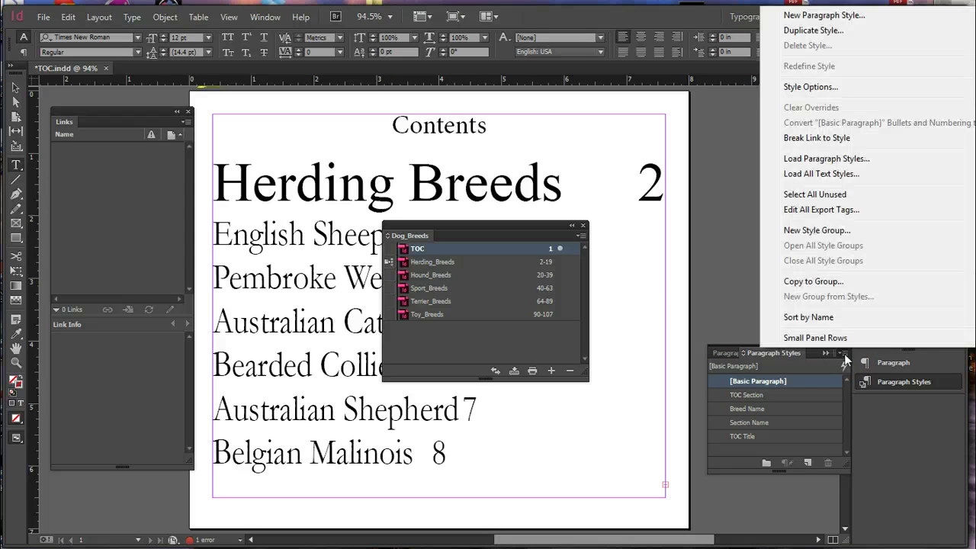
left_click(831, 16)
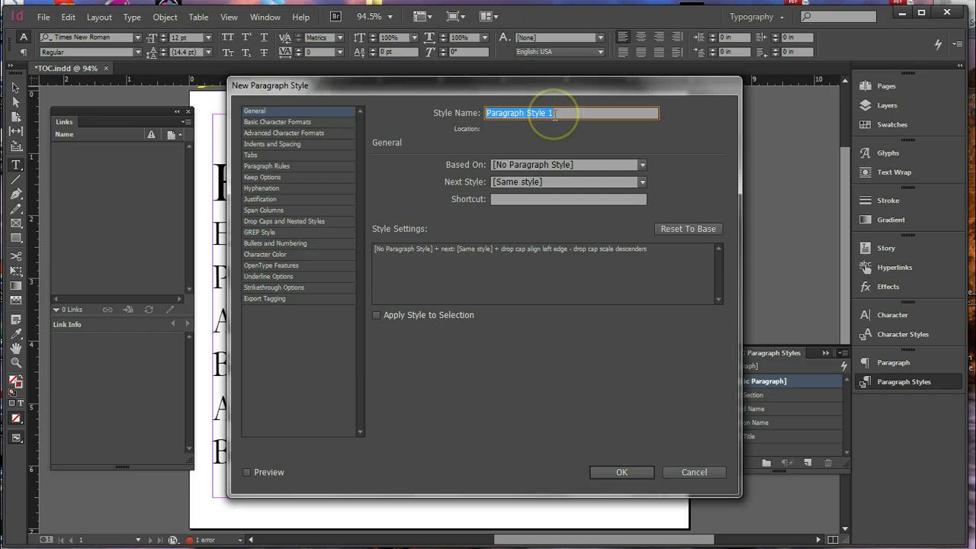
type("TOC ")
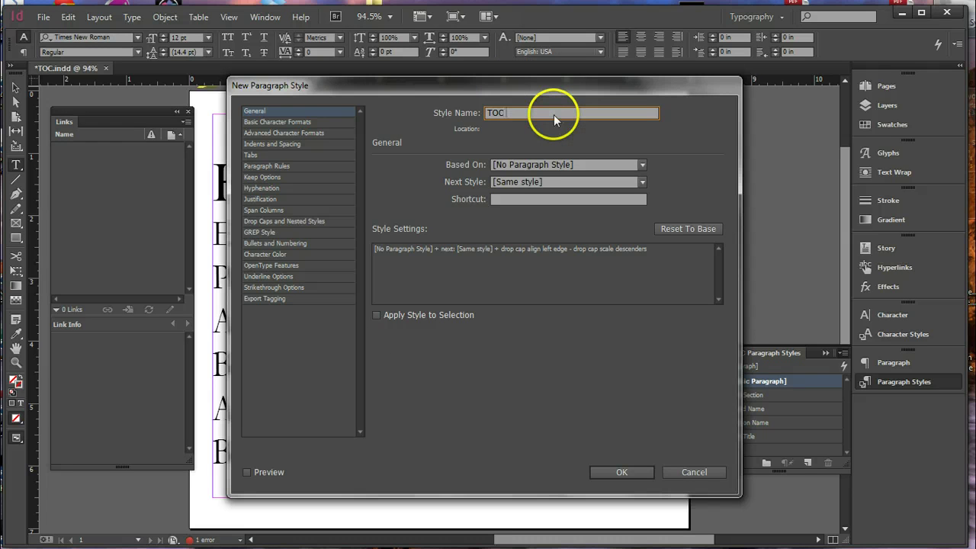
type("Breed")
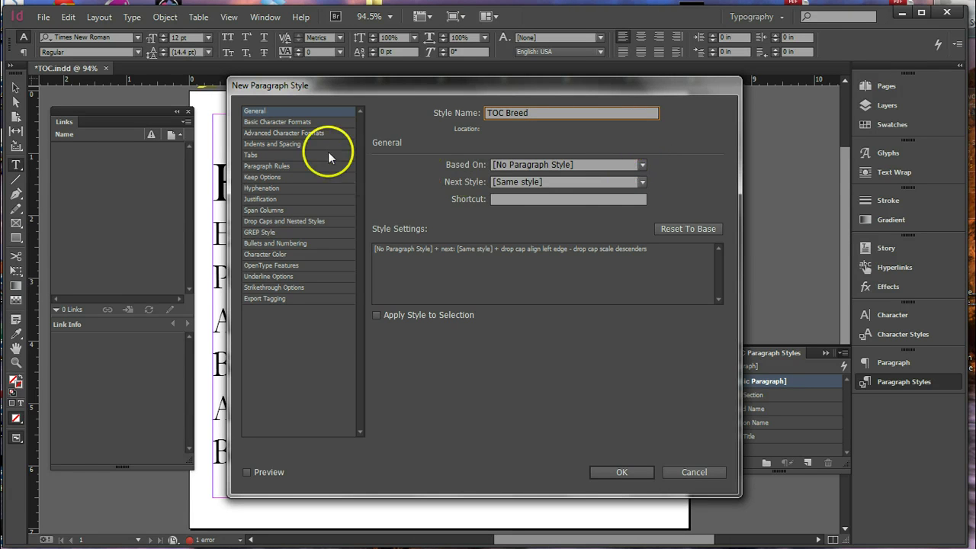
left_click(303, 124)
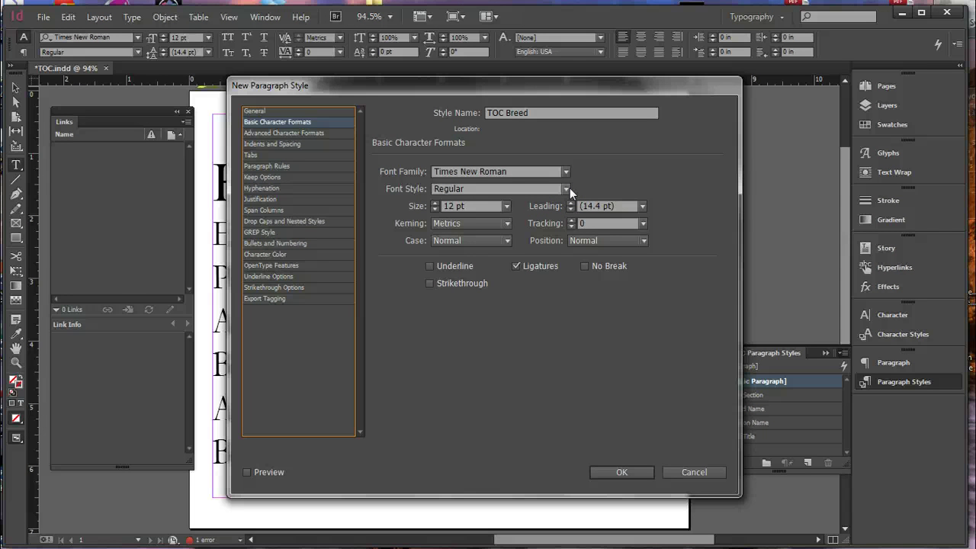
left_click(435, 210)
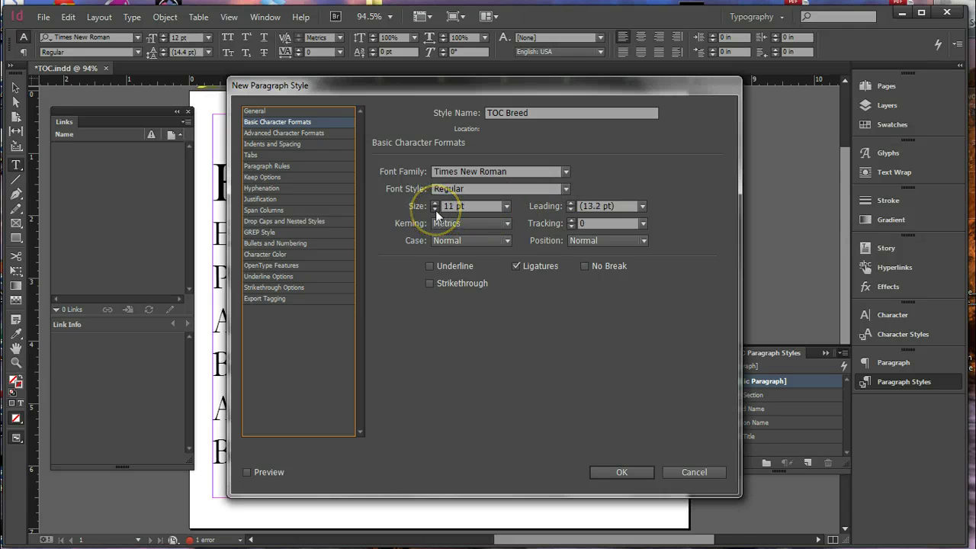
left_click(436, 210)
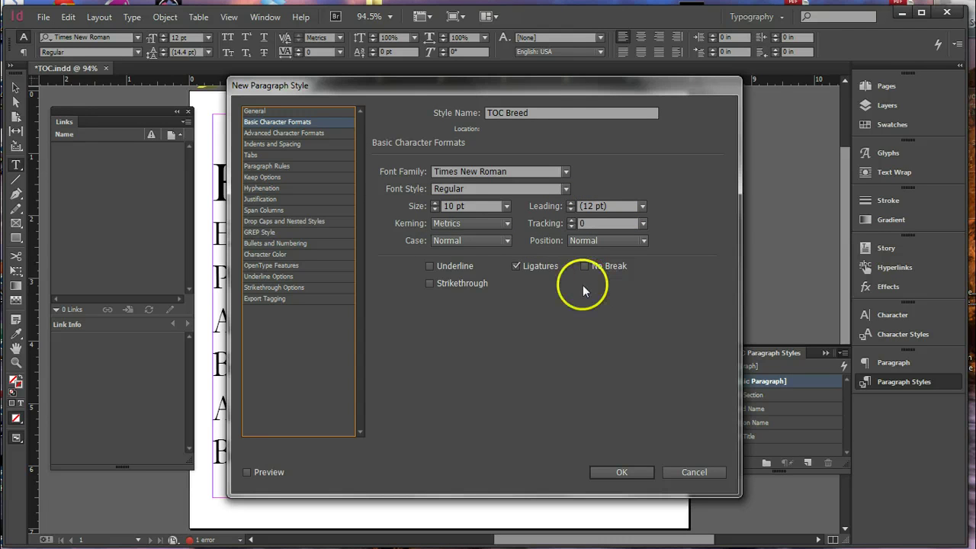
left_click(628, 469)
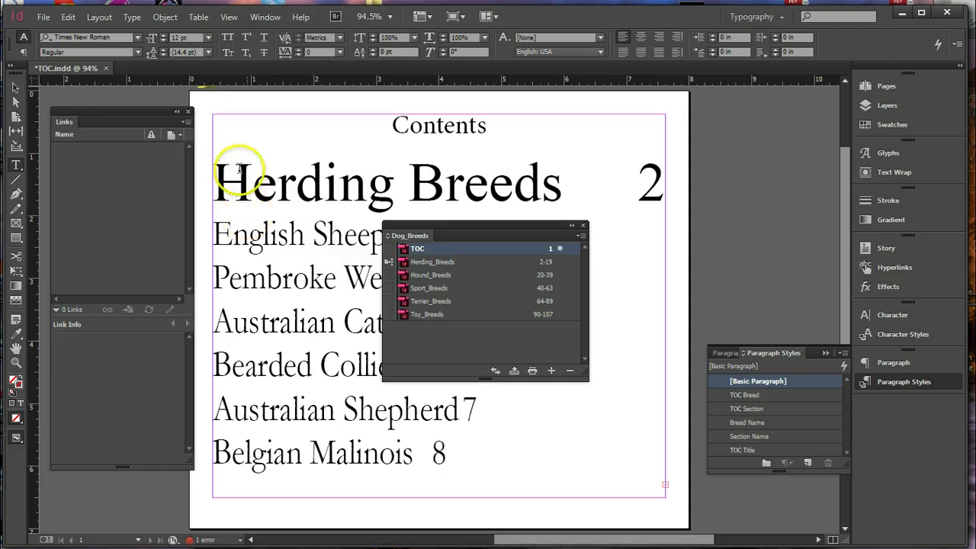
Reopen the table of contents settings and set the entry style for Section Name to TOC Section.
left_click(104, 21)
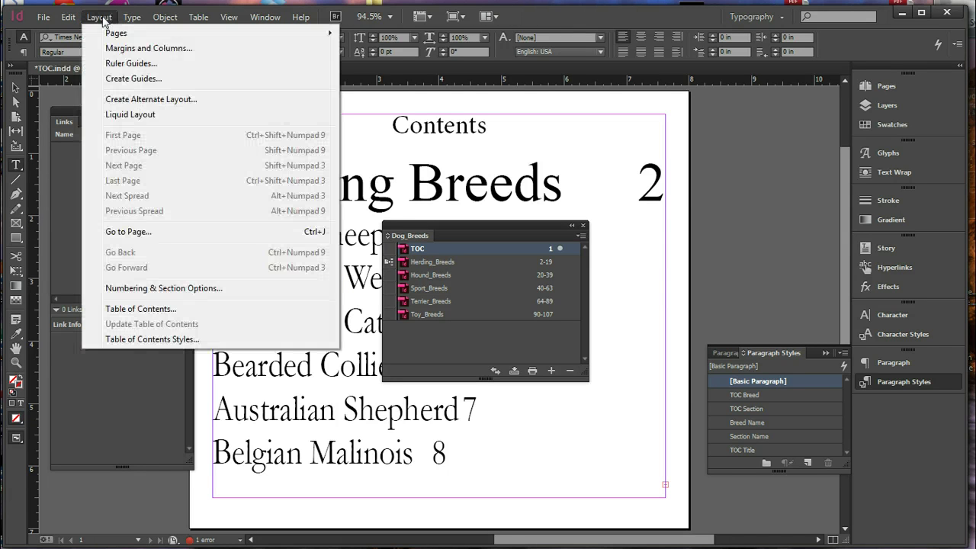
left_click(147, 310)
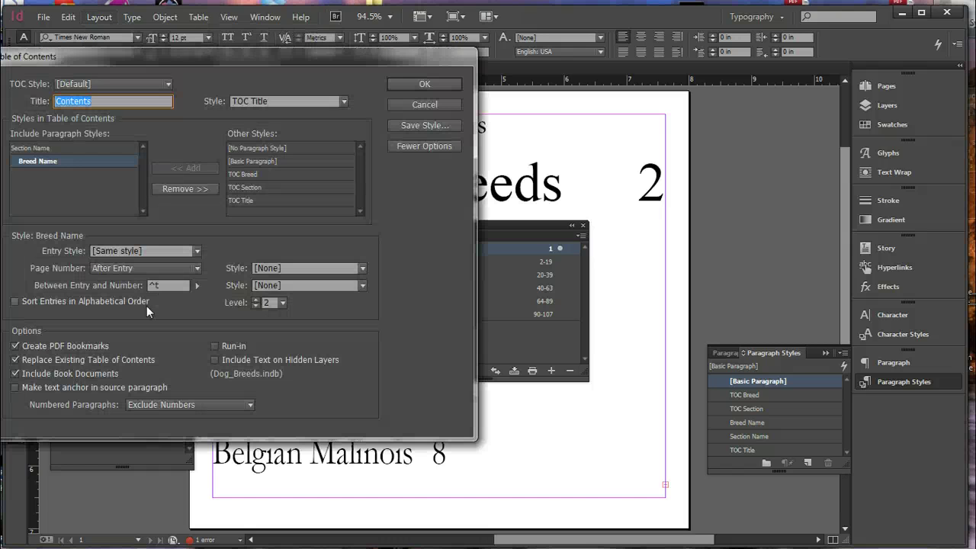
left_click_drag(244, 60, 427, 79)
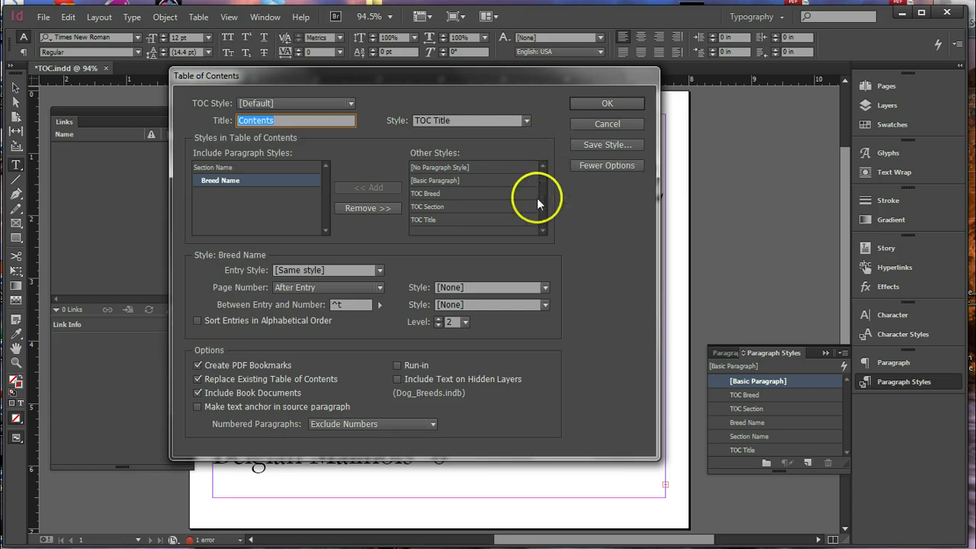
left_click(222, 169)
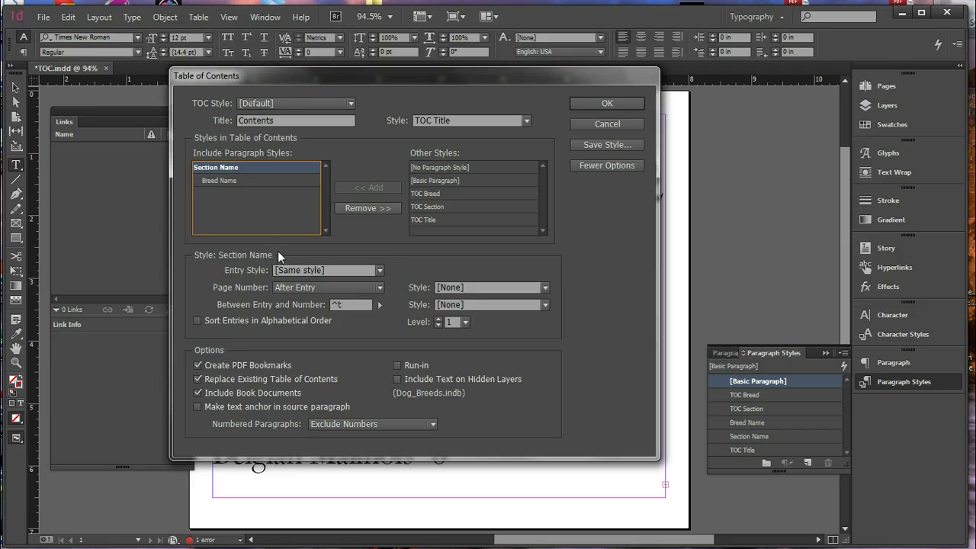
left_click(379, 271)
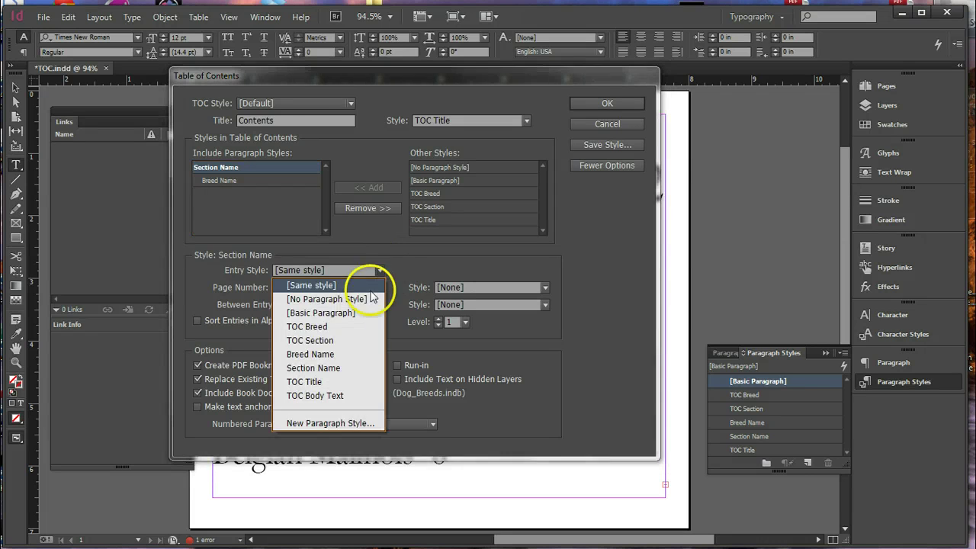
left_click(328, 341)
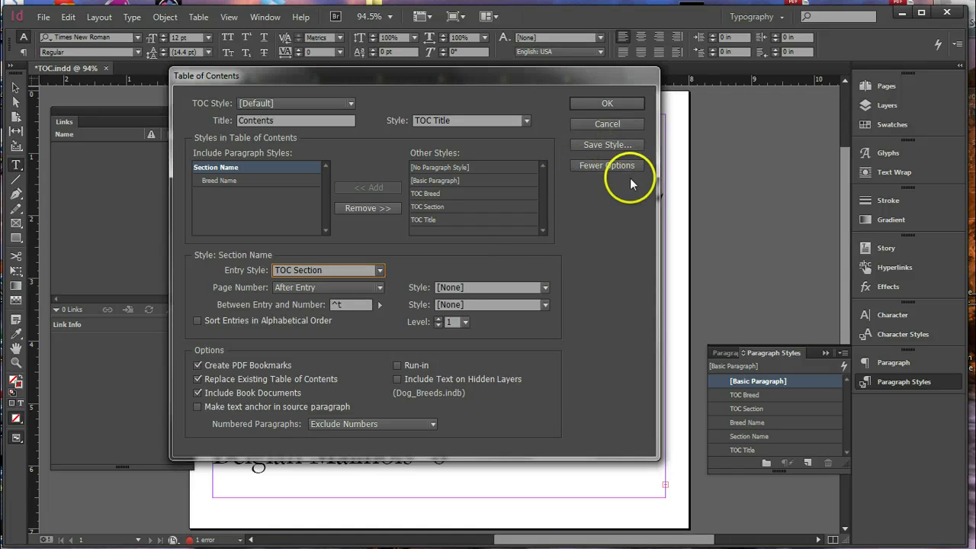
Set the Section Name entries in the table of contents to No Page Number.
left_click(606, 167)
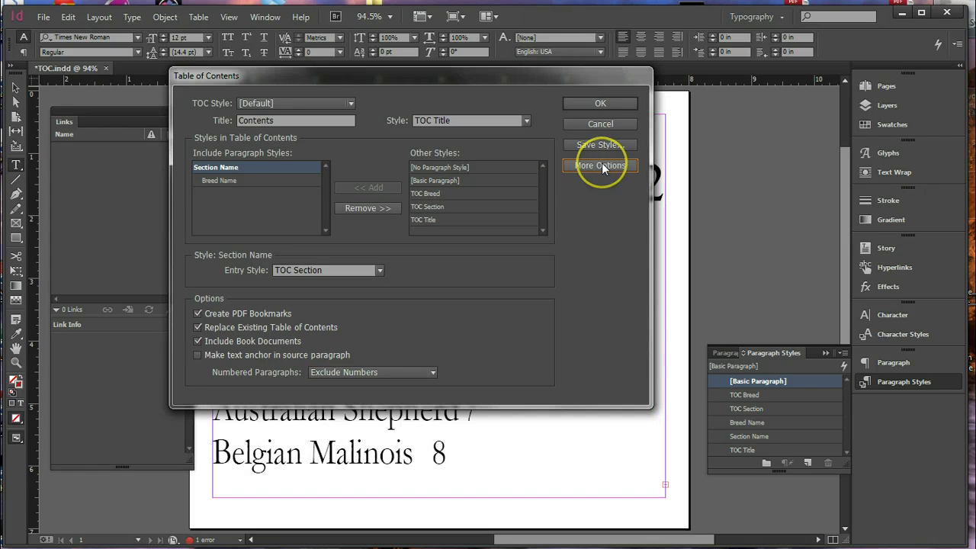
left_click(602, 165)
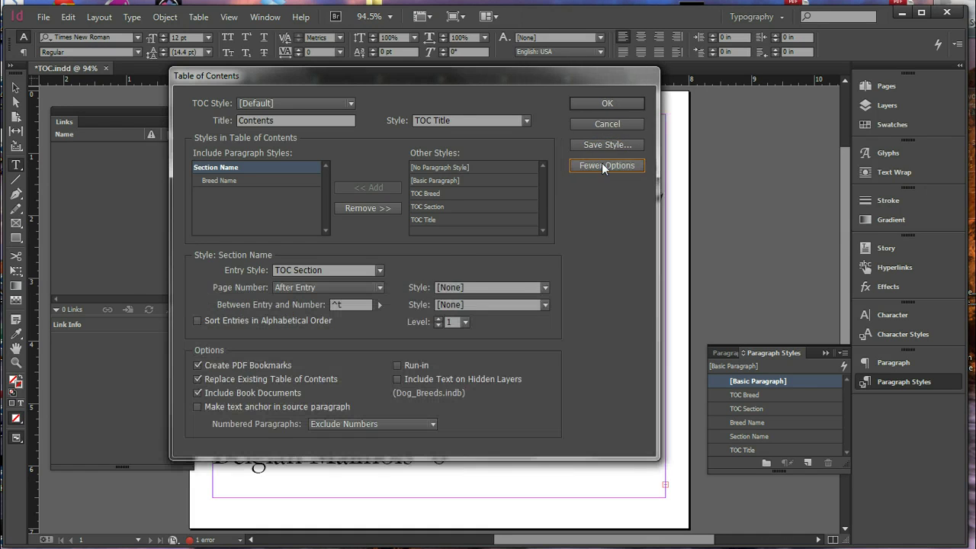
left_click(380, 288)
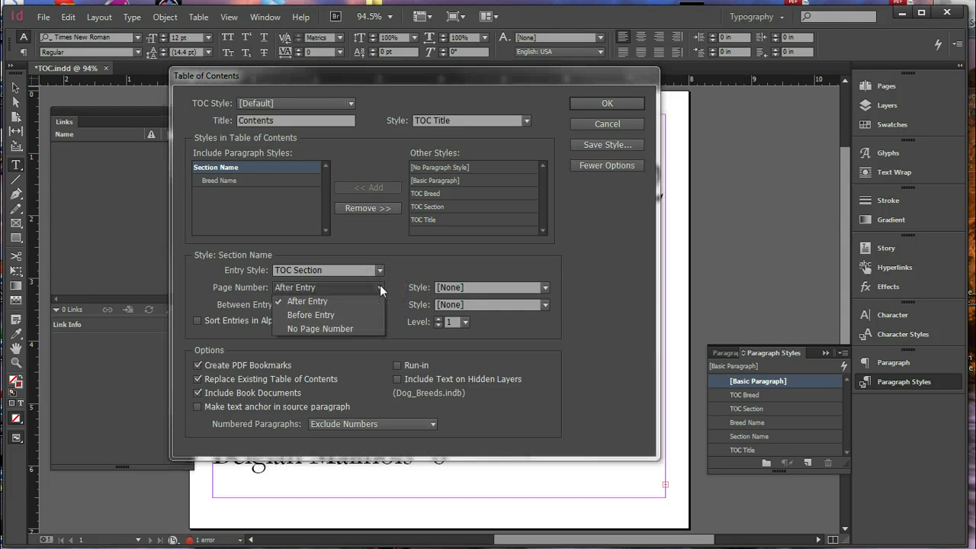
left_click(366, 329)
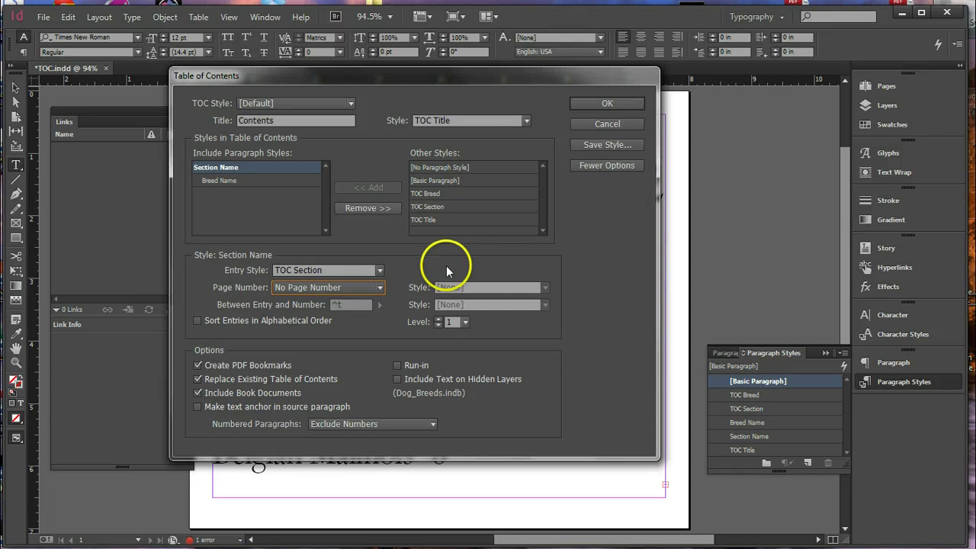
Set the entry style for Breed Name in the table of contents to TOC Breed.
left_click(237, 181)
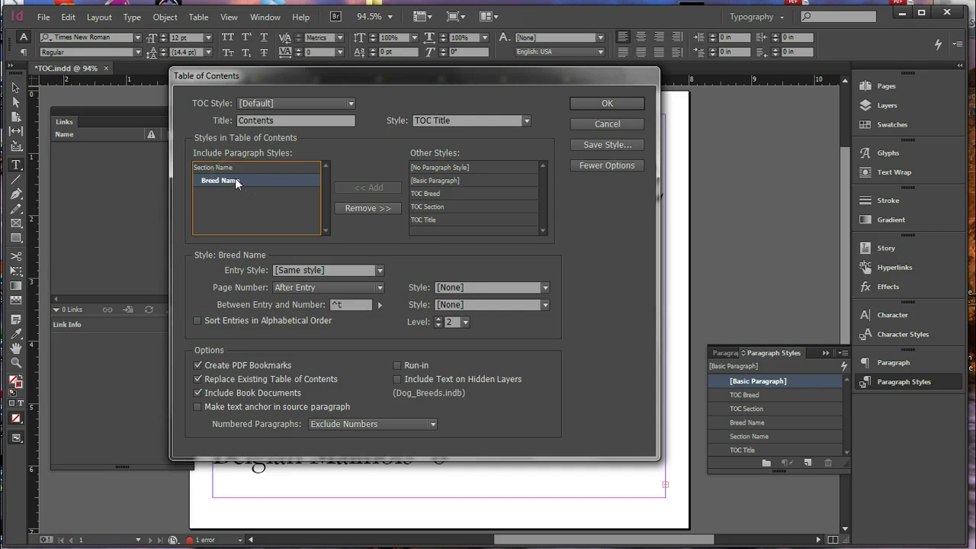
left_click(189, 178)
left_click(381, 270)
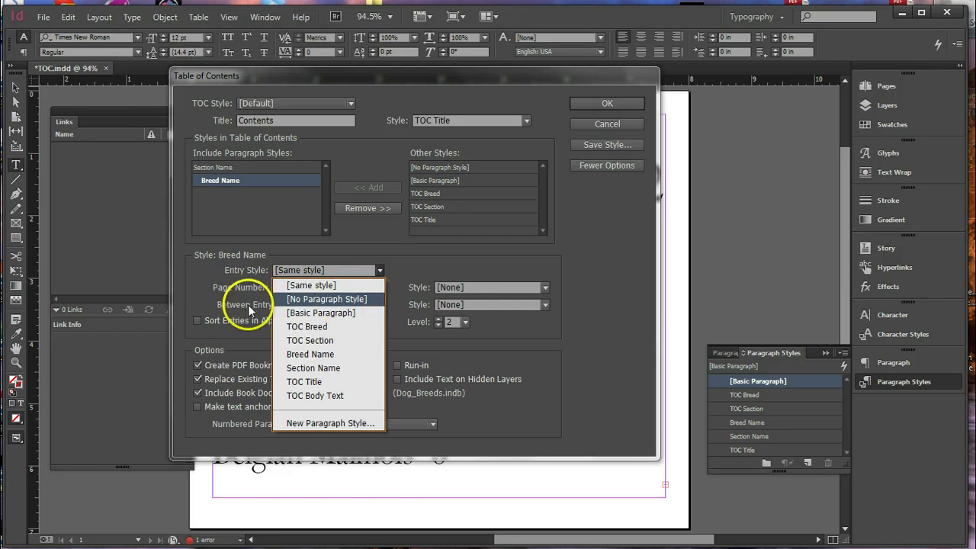
left_click(399, 266)
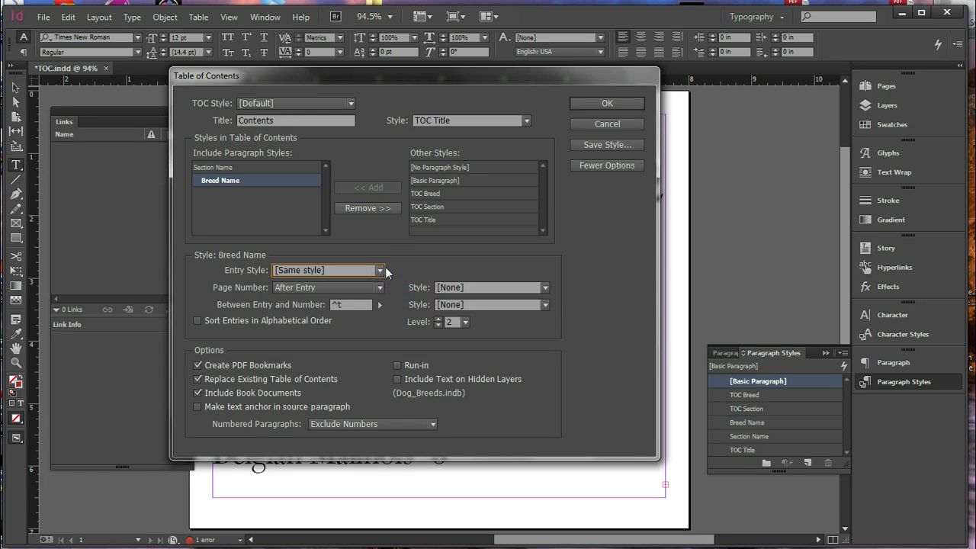
left_click(381, 270)
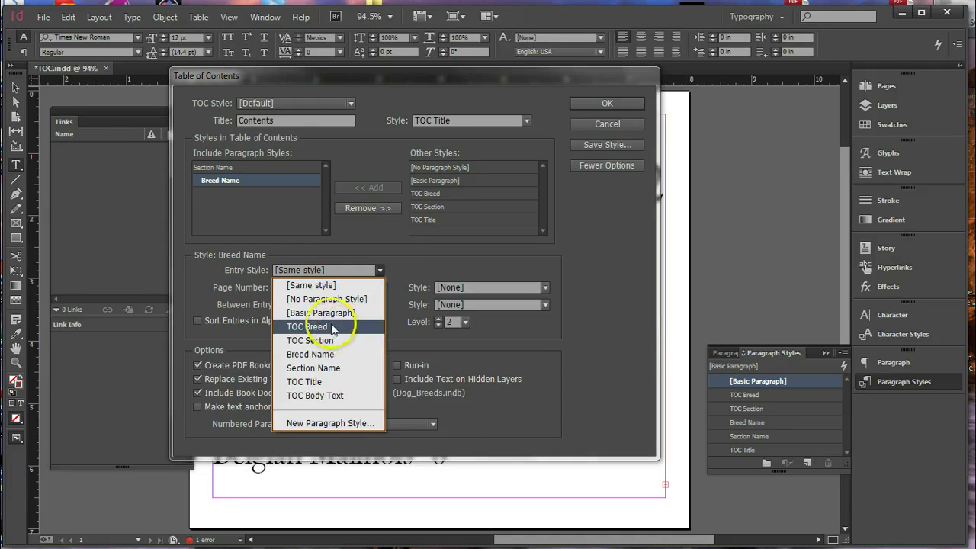
left_click(331, 326)
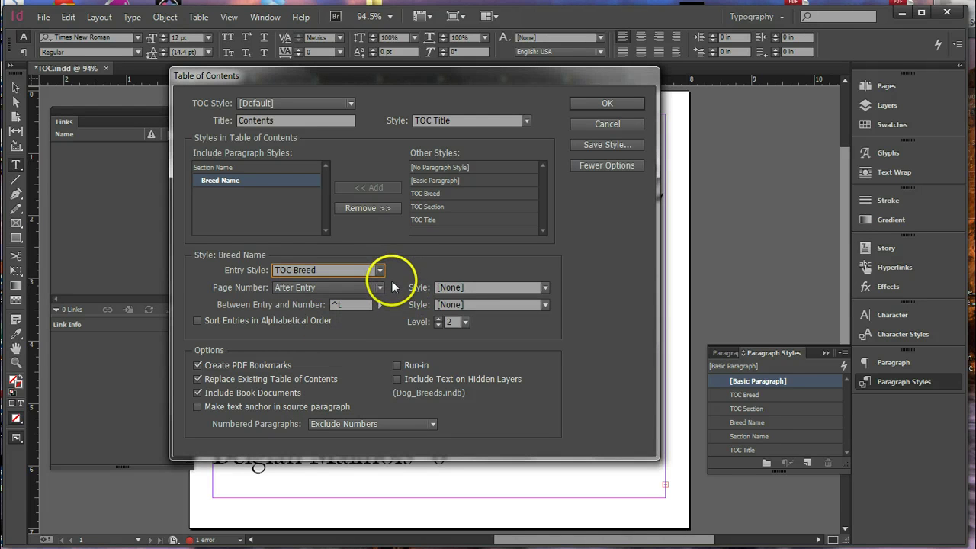
Update the table of contents with "...." between breed entries and page numbers and the breed entries sorted alphabetically.
double_click(352, 304)
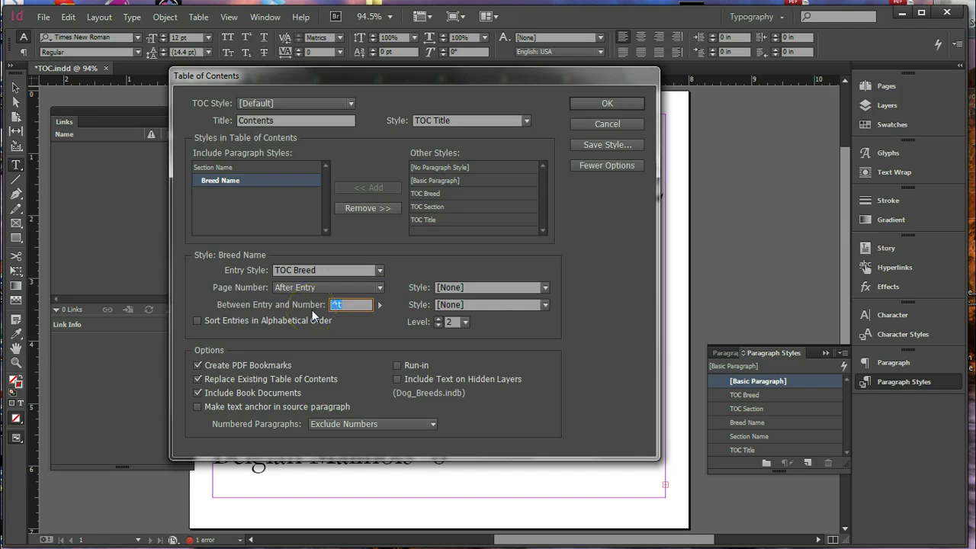
type("....")
left_click(197, 321)
left_click(619, 104)
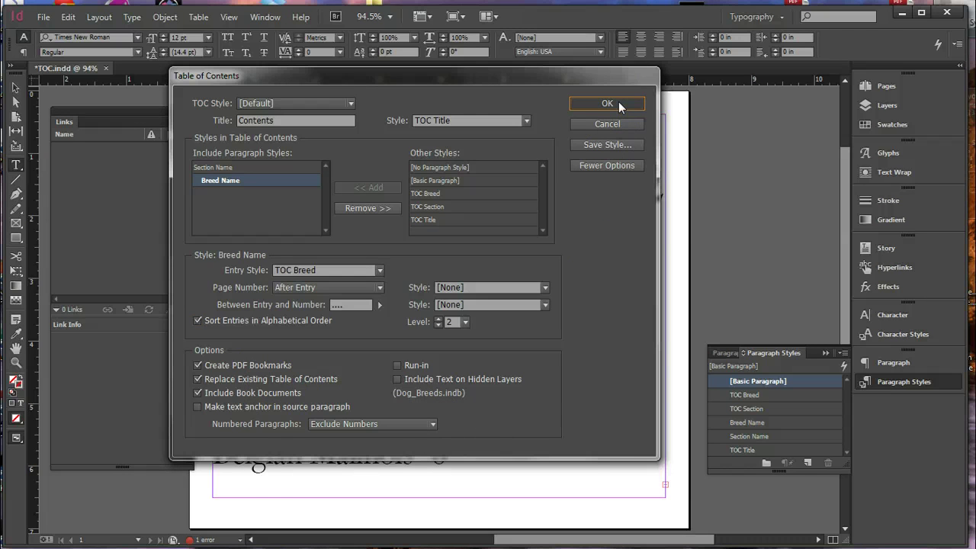
left_click(618, 104)
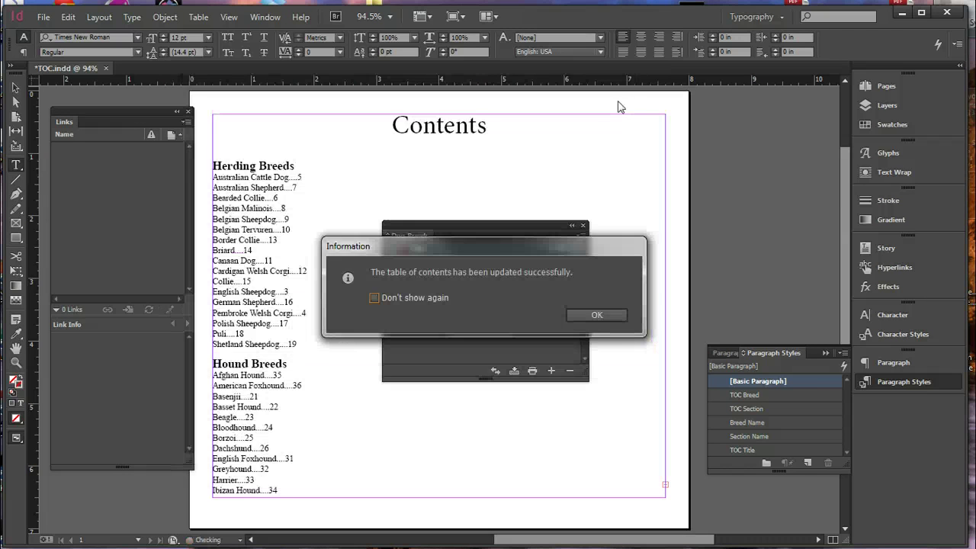
left_click(597, 315)
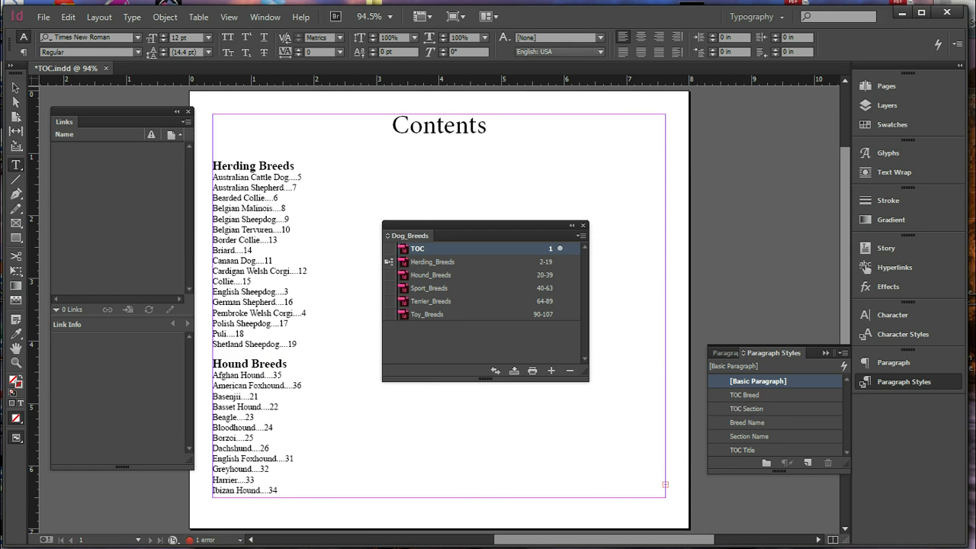
Set the text frame holding the table of contents to a fixed number of 4 columns.
left_click(387, 408)
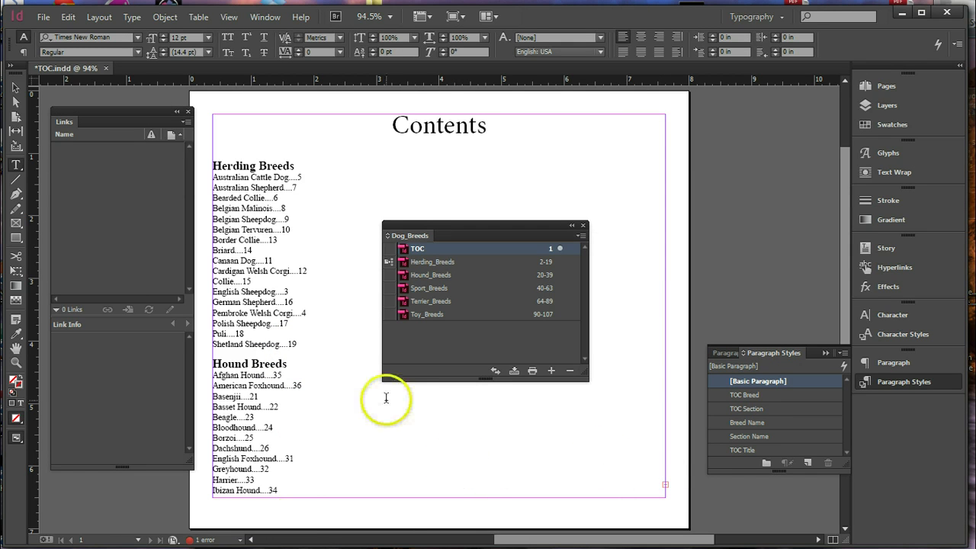
left_click(16, 90)
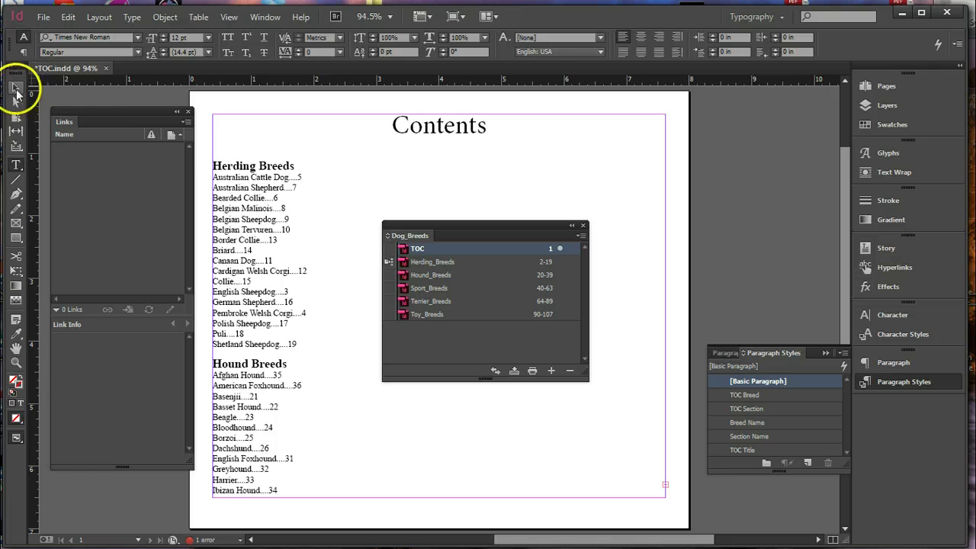
left_click(16, 91)
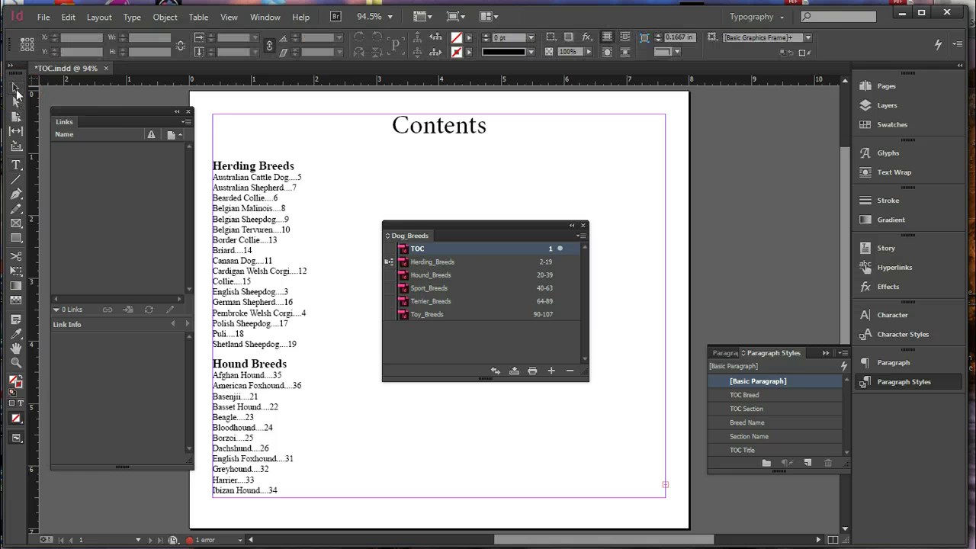
left_click(345, 115)
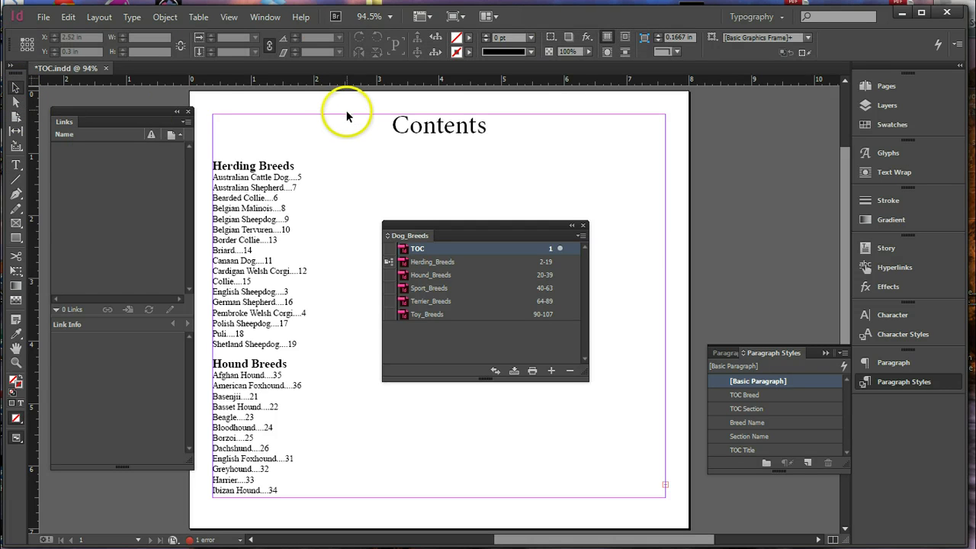
left_click(343, 114)
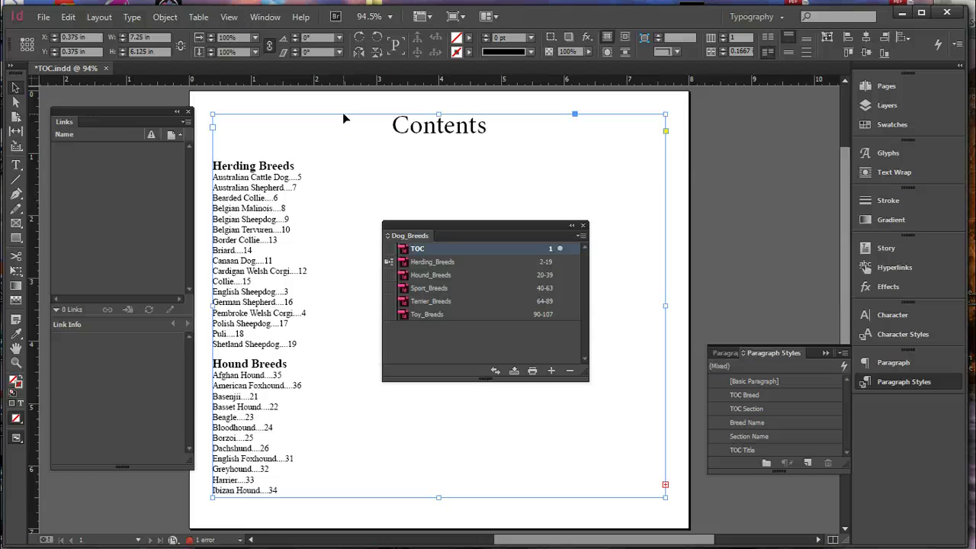
left_click(166, 17)
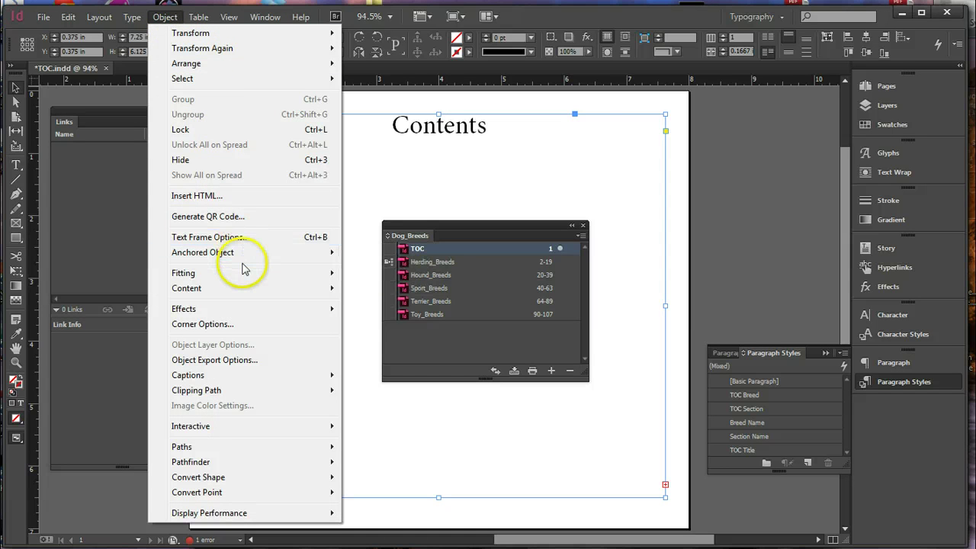
left_click(245, 238)
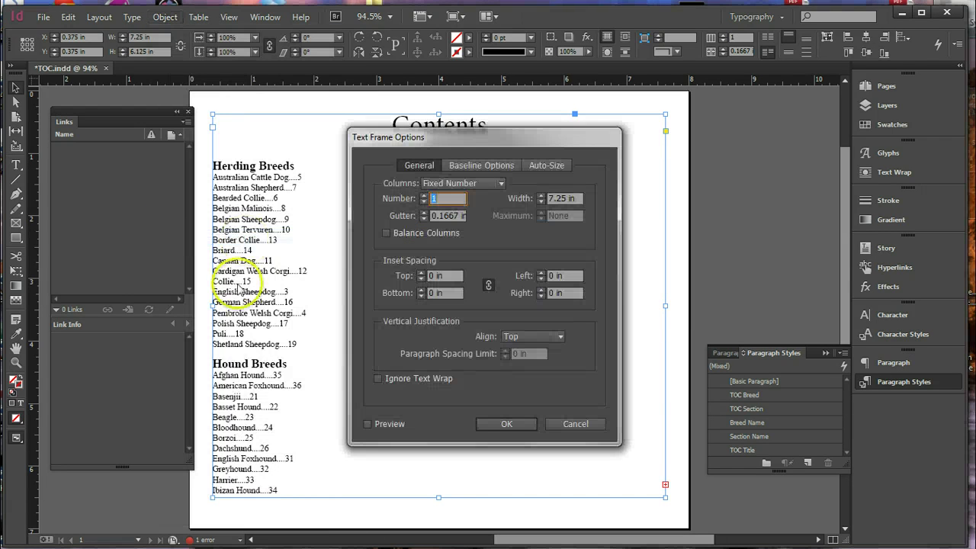
left_click(424, 195)
left_click(424, 195)
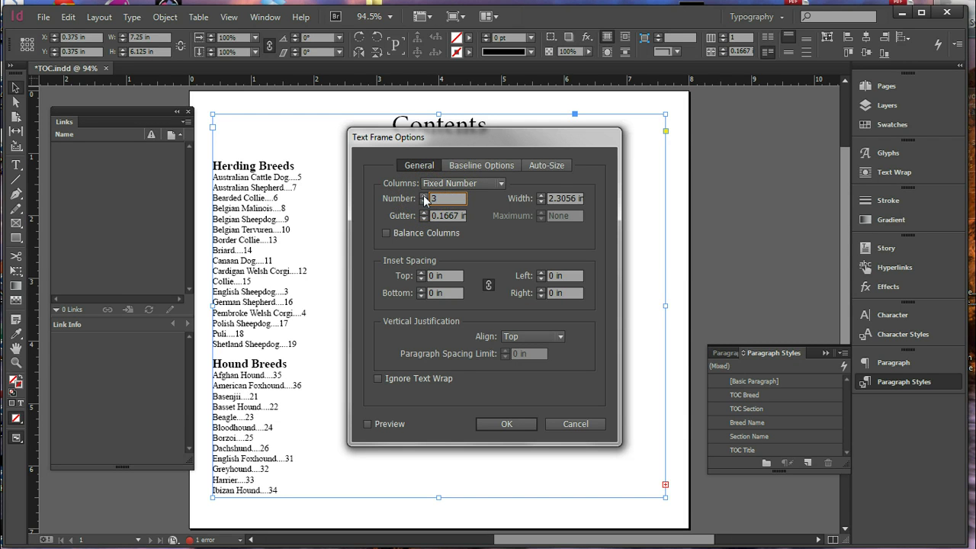
left_click(424, 195)
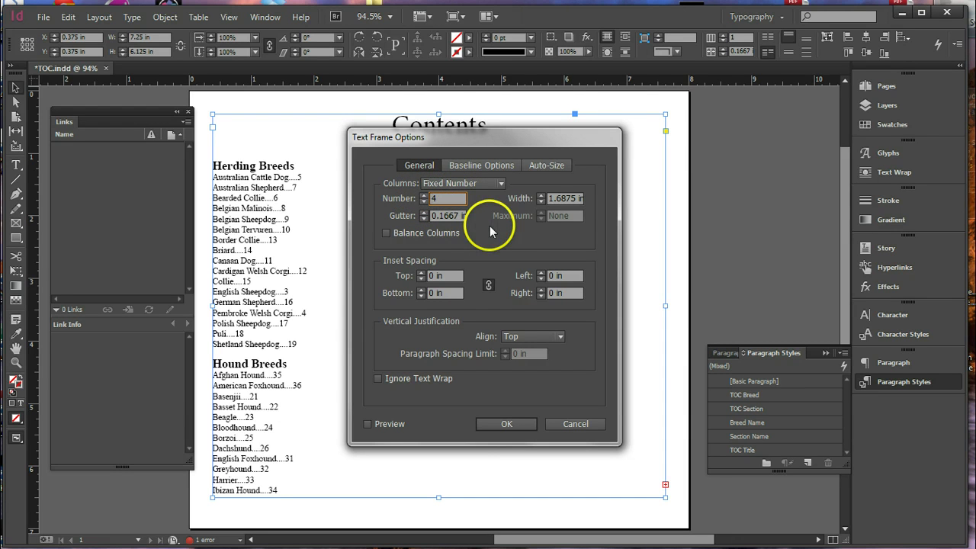
left_click(508, 425)
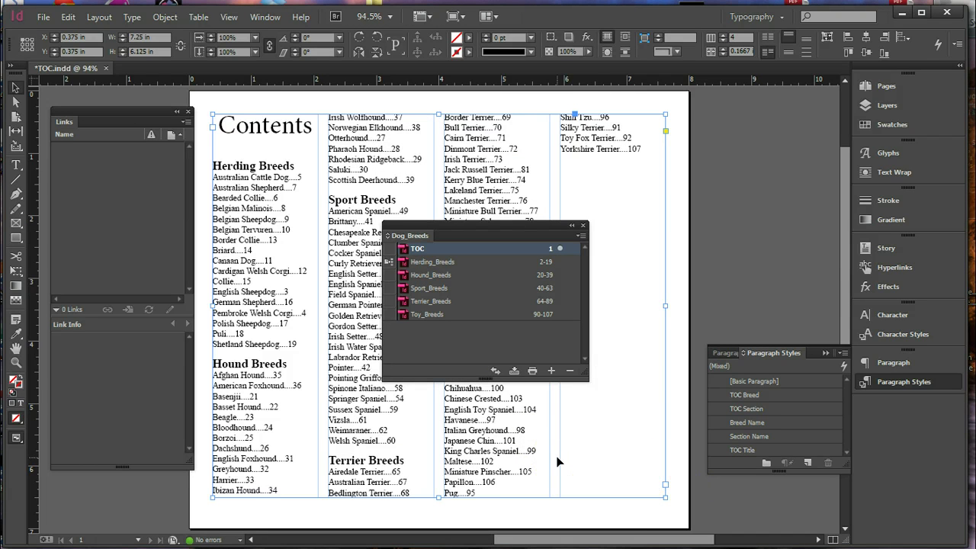
Shorten the floating Dog_Breeds book panel and move it over the Links panel, clear of the last contents columns.
left_click_drag(514, 221, 833, 149)
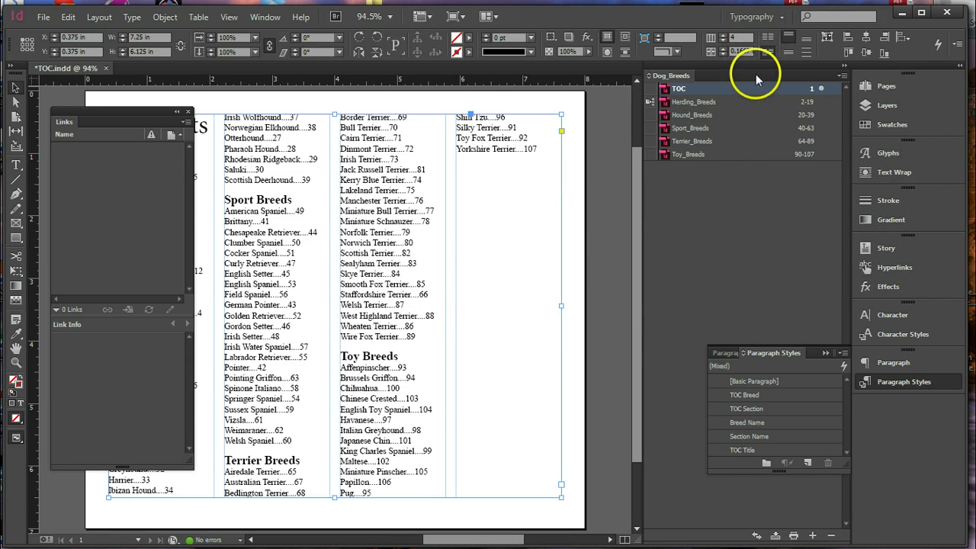
left_click_drag(756, 74, 706, 107)
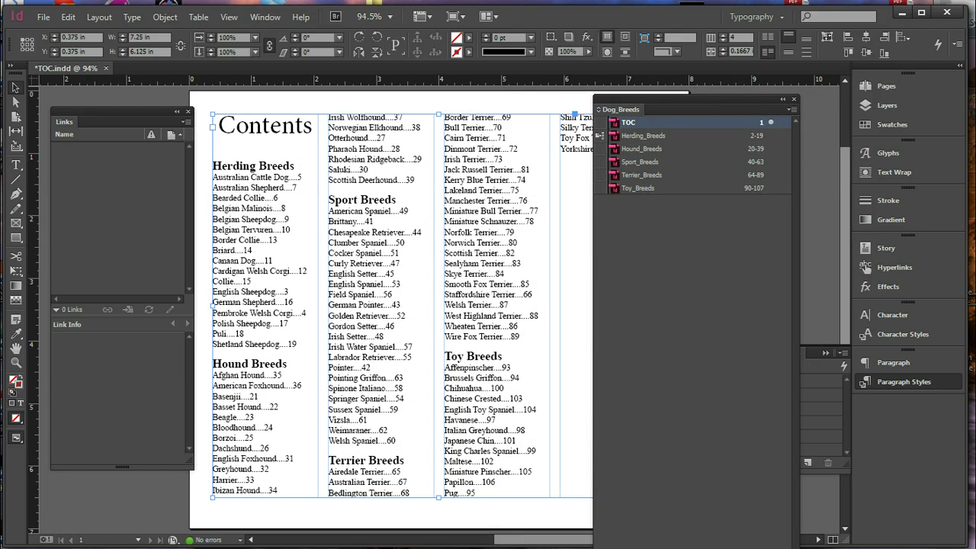
left_click_drag(686, 546, 682, 228)
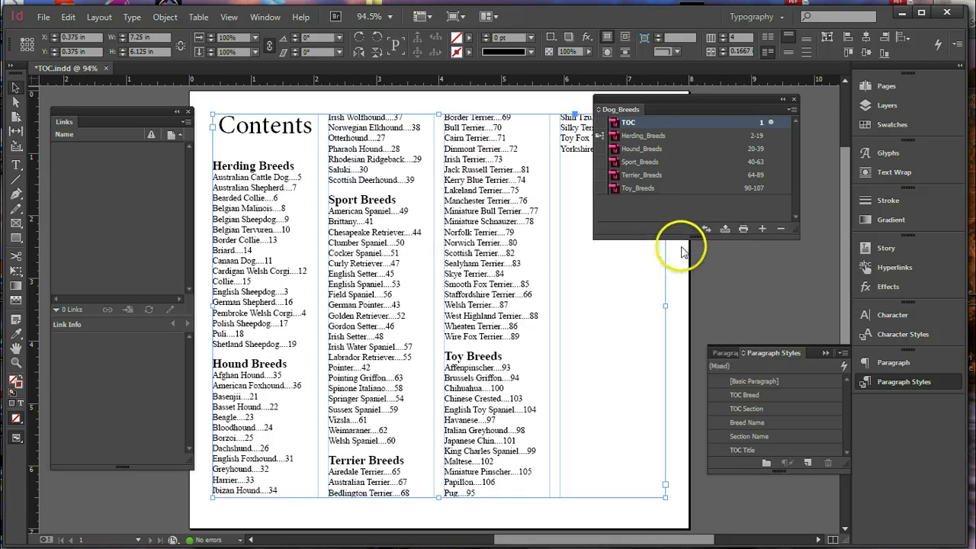
left_click_drag(707, 99, 181, 159)
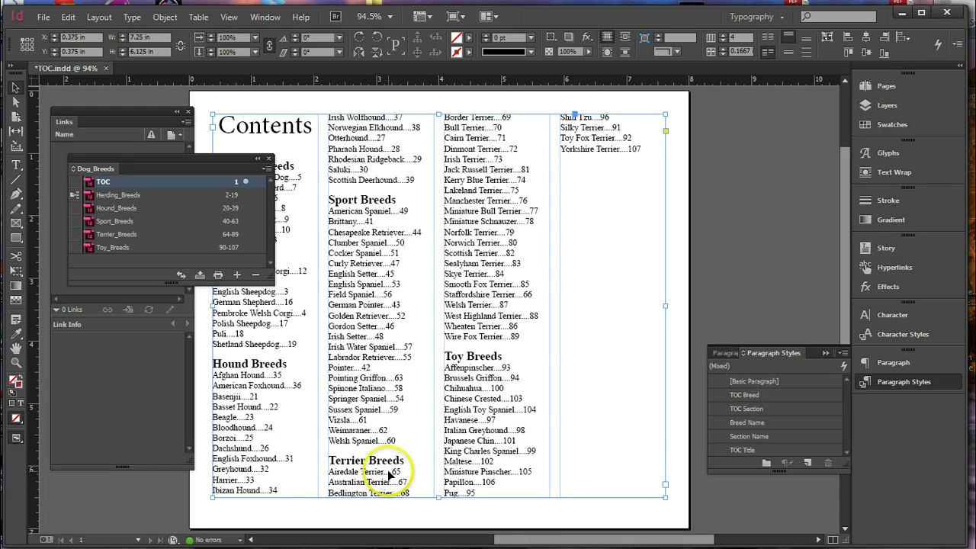
left_click(245, 187)
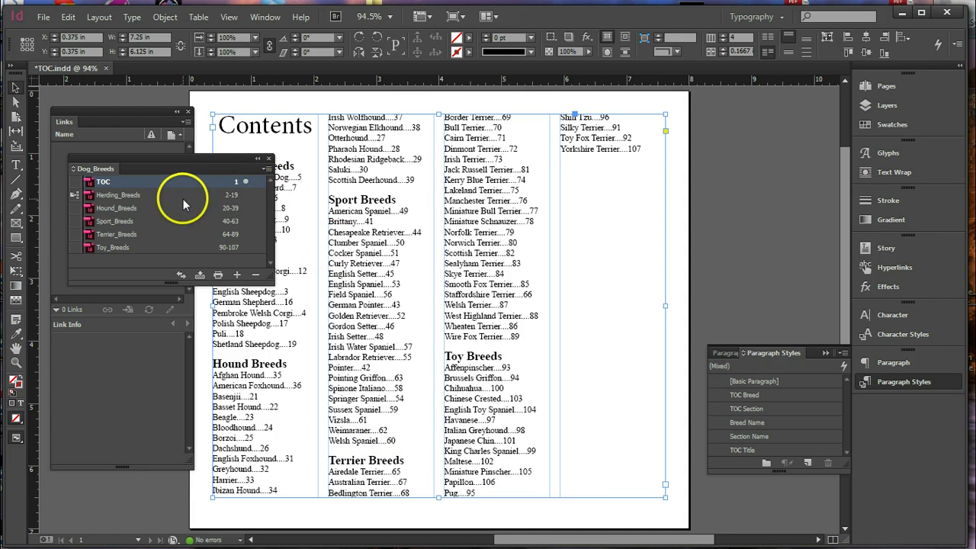
Insert a column break before the Terrier Breeds heading in the table of contents.
left_click(14, 169)
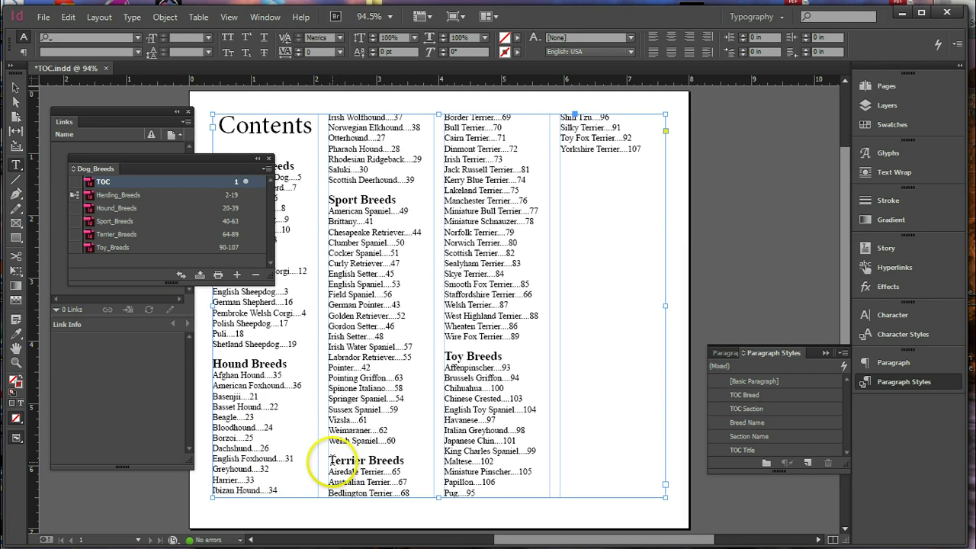
left_click(330, 460)
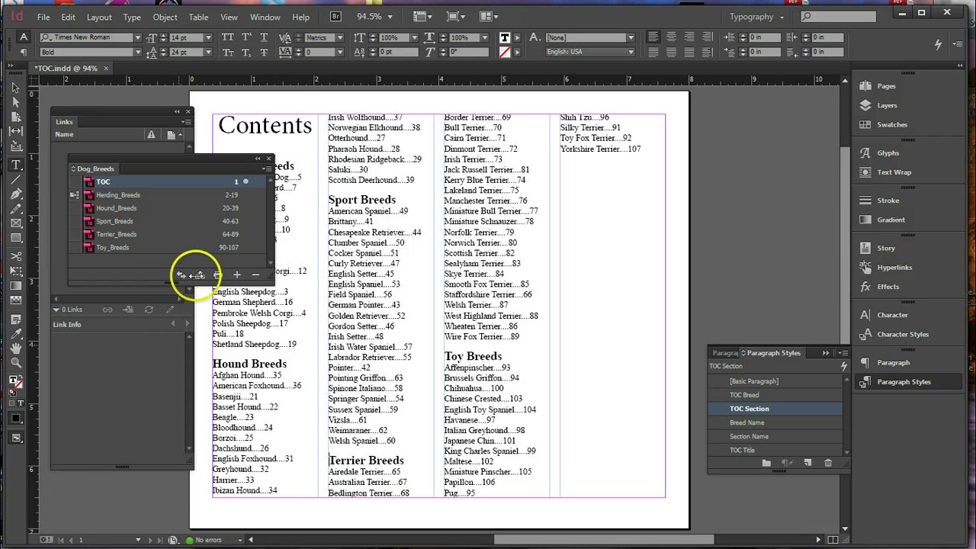
left_click(133, 16)
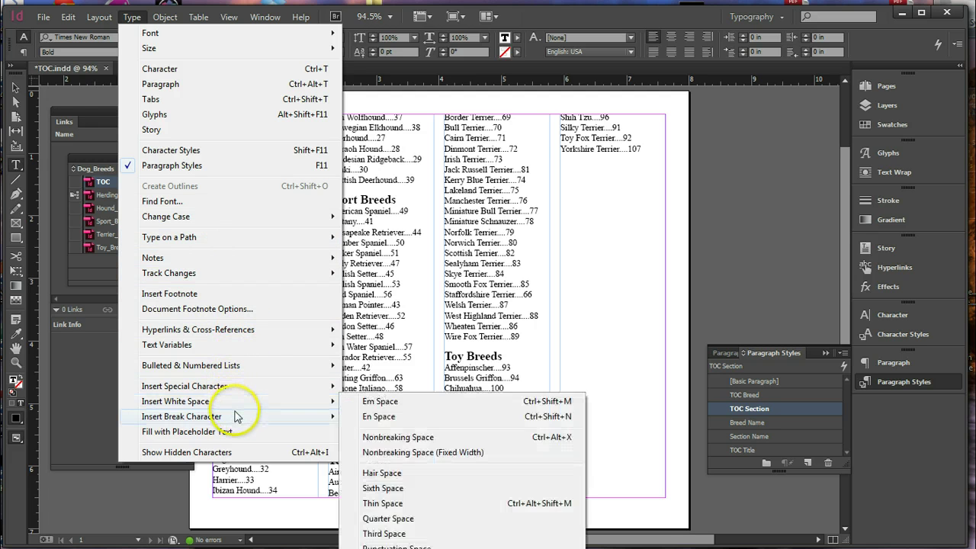
mouse_move(234, 416)
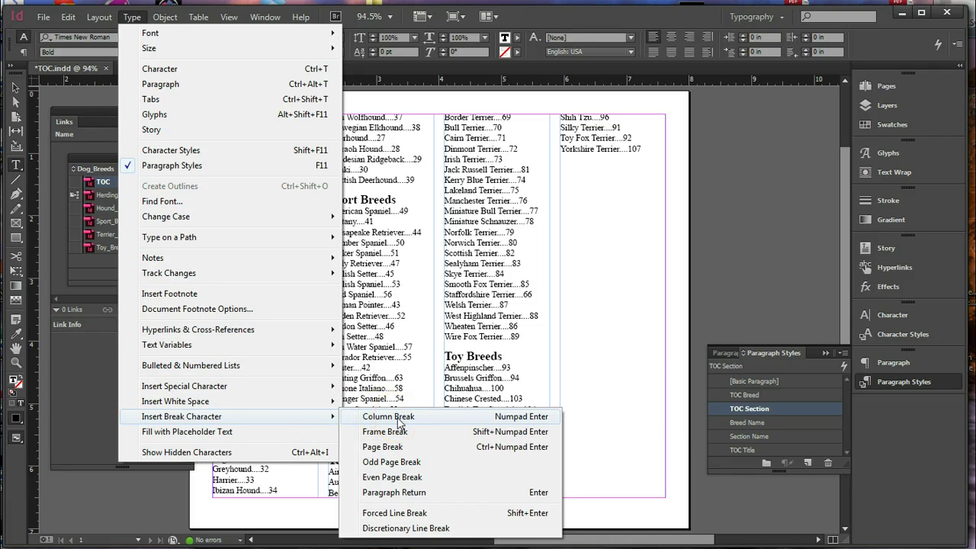
left_click(397, 417)
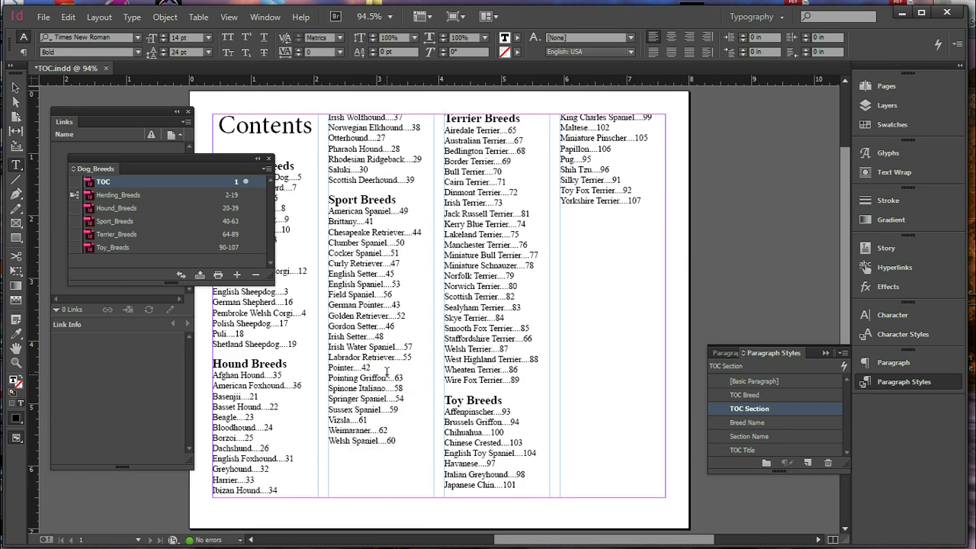
Show the contents page in preview mode without frame edges and dock the Dog_Breeds book panel among the collapsed panels.
left_click(778, 214)
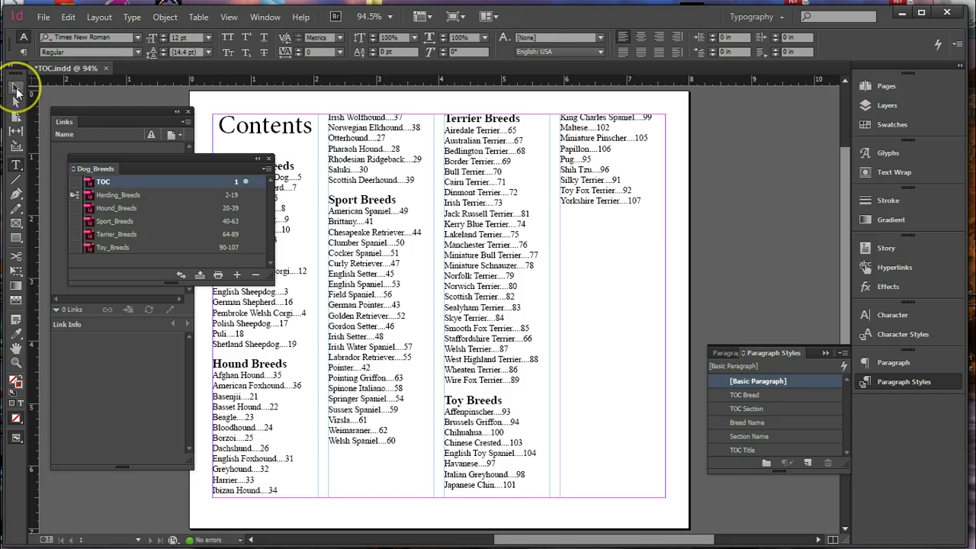
left_click(16, 90)
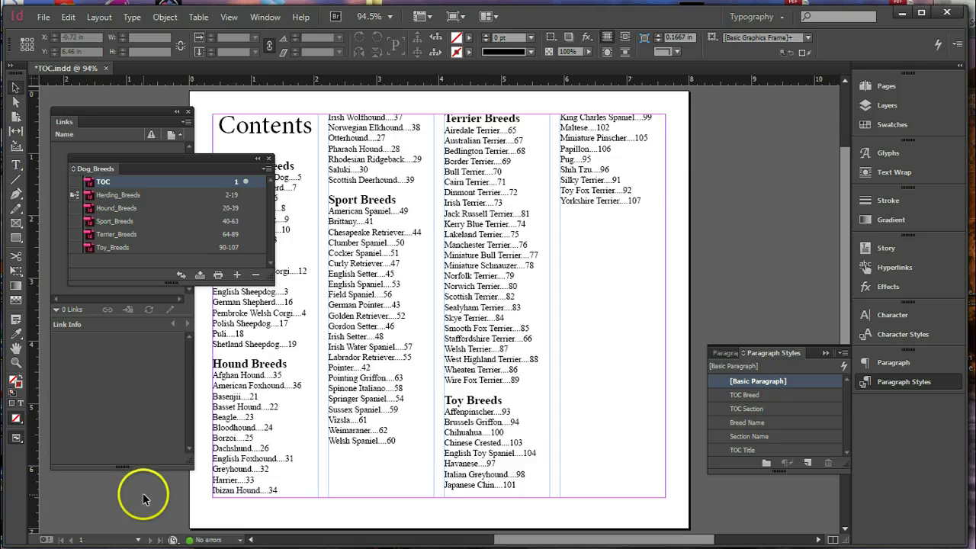
key("w")
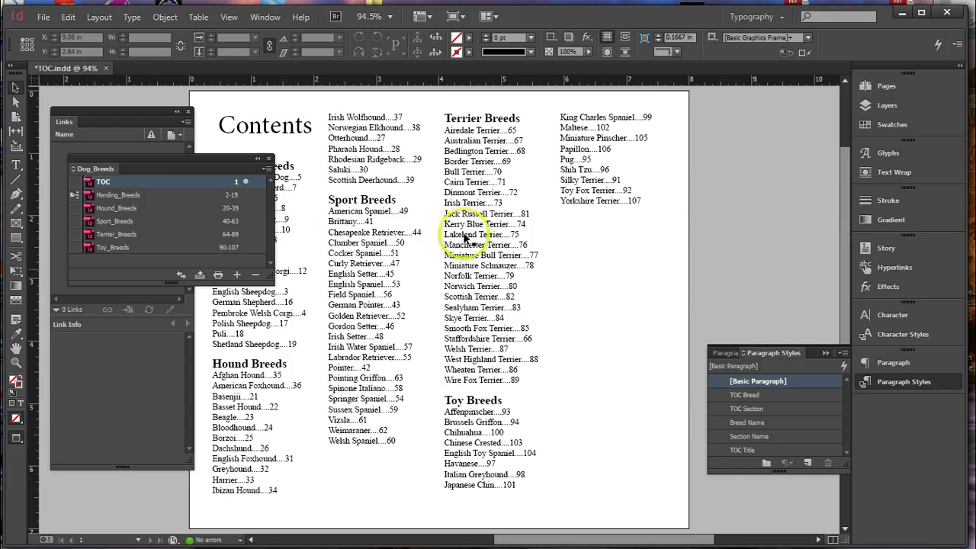
mouse_move(276, 181)
left_mouse_down()
mouse_move(871, 192)
mouse_move(813, 203)
mouse_move(878, 230)
left_mouse_up()
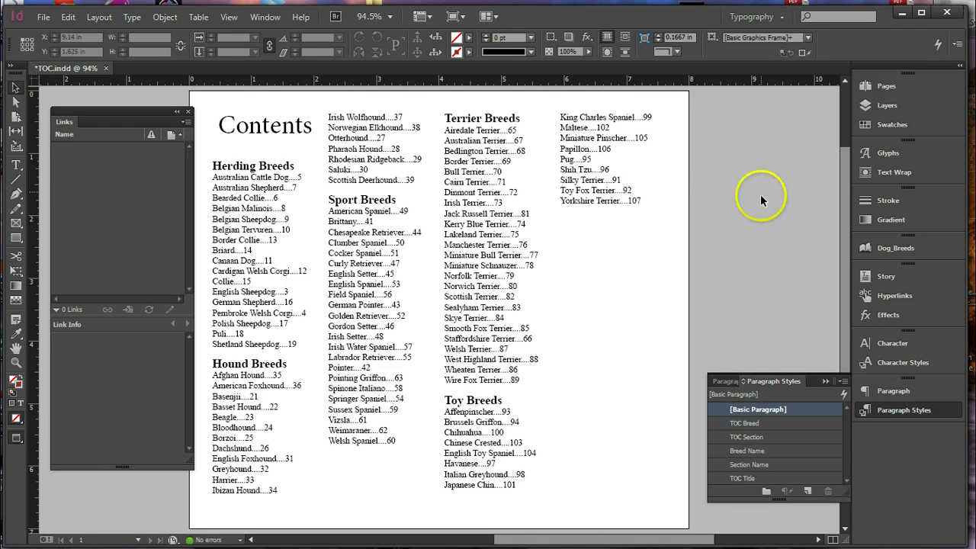
left_click(737, 245)
left_click(742, 242)
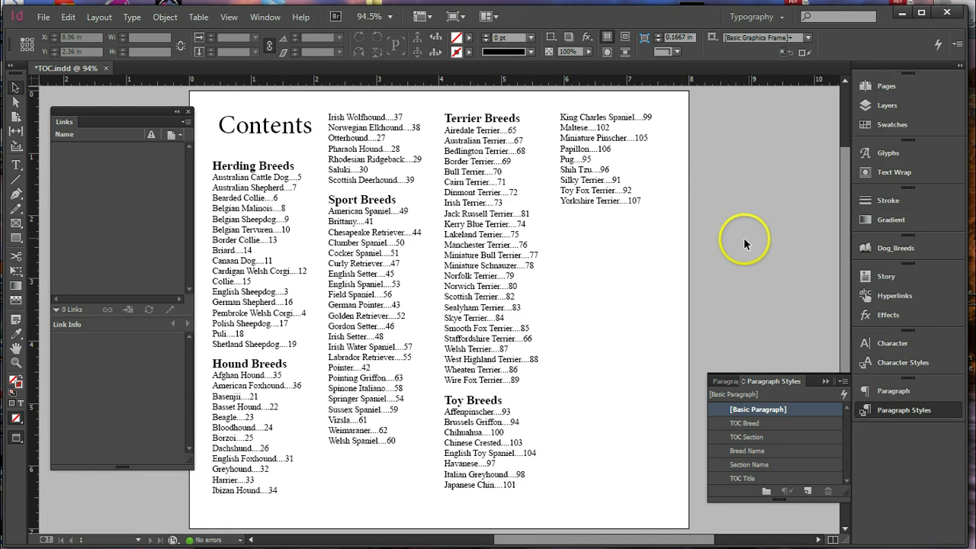